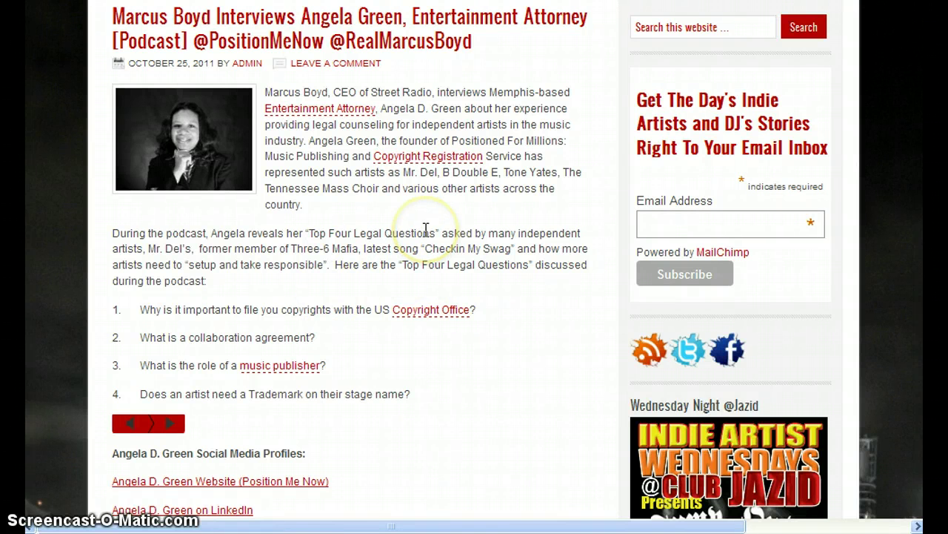
- Start playing the interview audio on the post
click(174, 429)
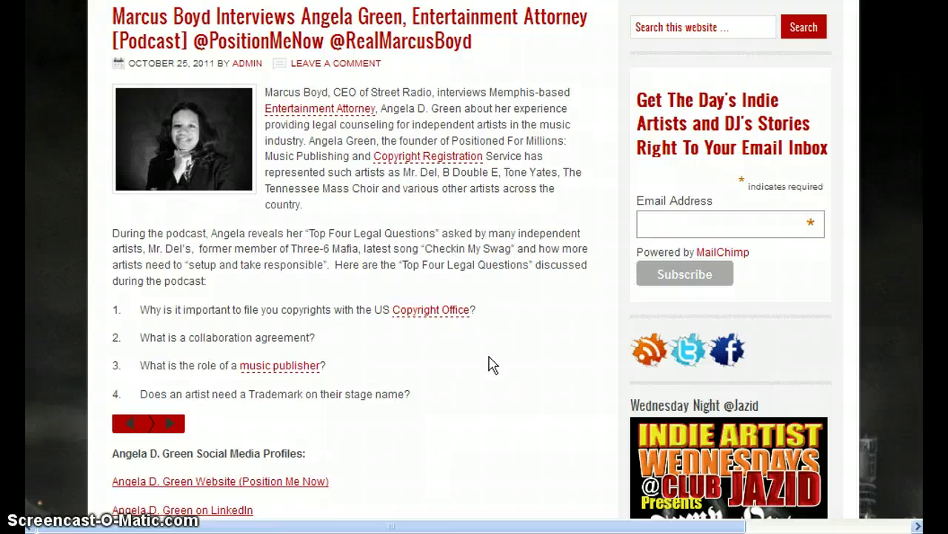
click(169, 436)
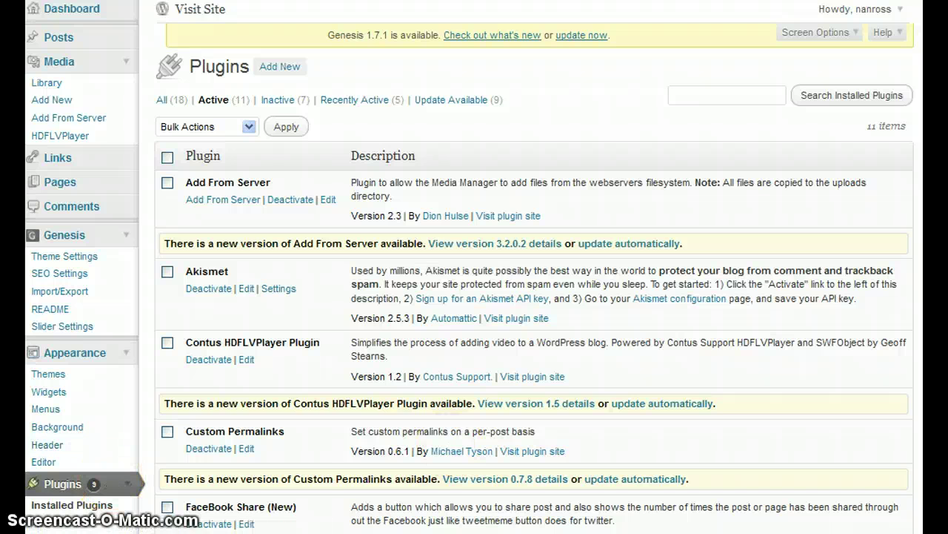
scroll(533, 267, down, 3)
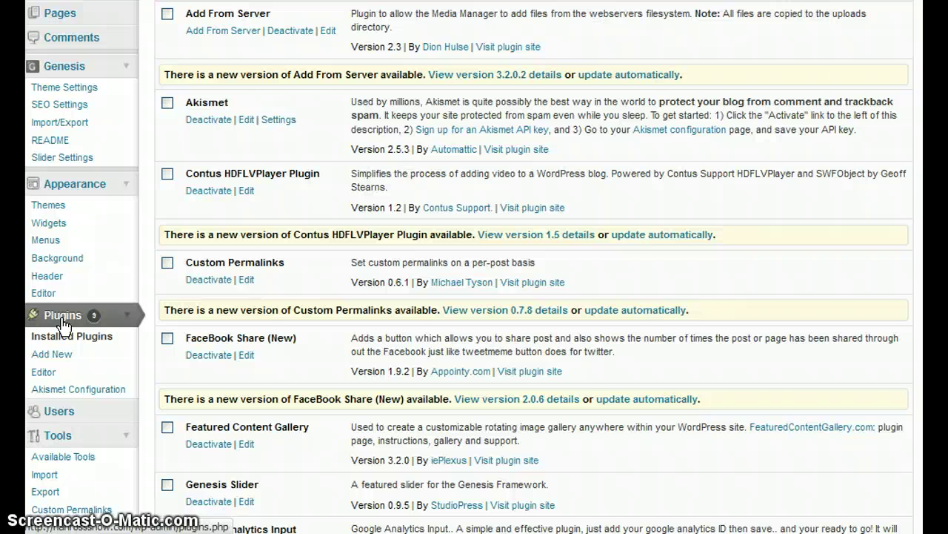
- Open the Installed Plugins list and scroll through its 11 active plugins
click(246, 281)
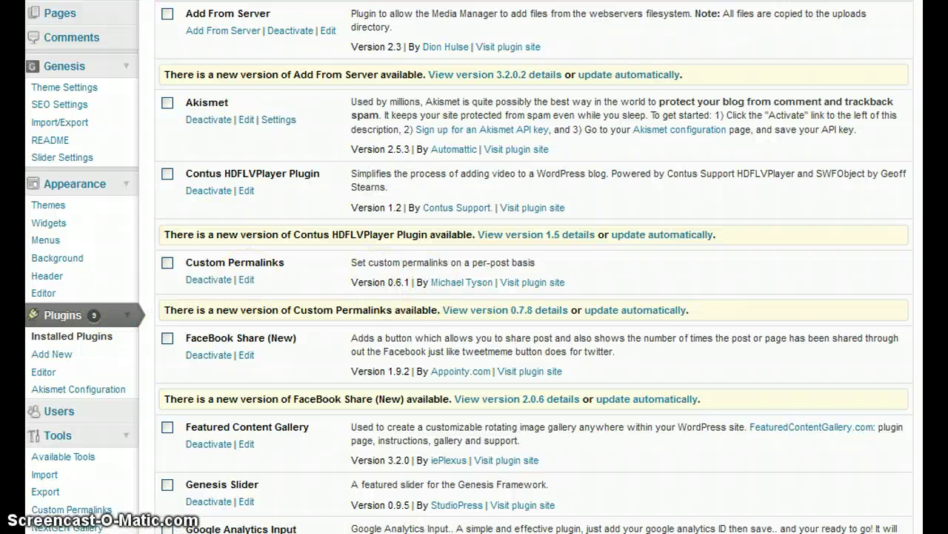
scroll(534, 267, up, 3)
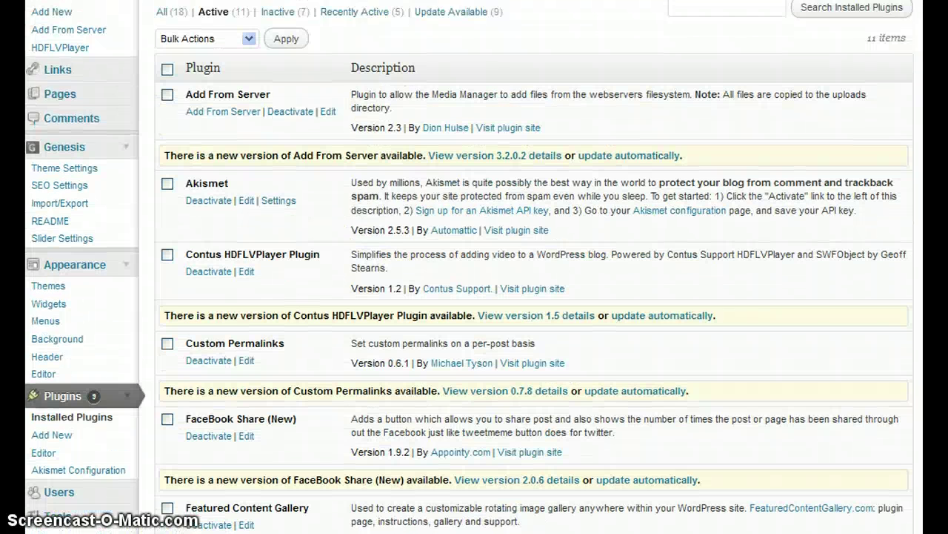
scroll(474, 267, down, 1)
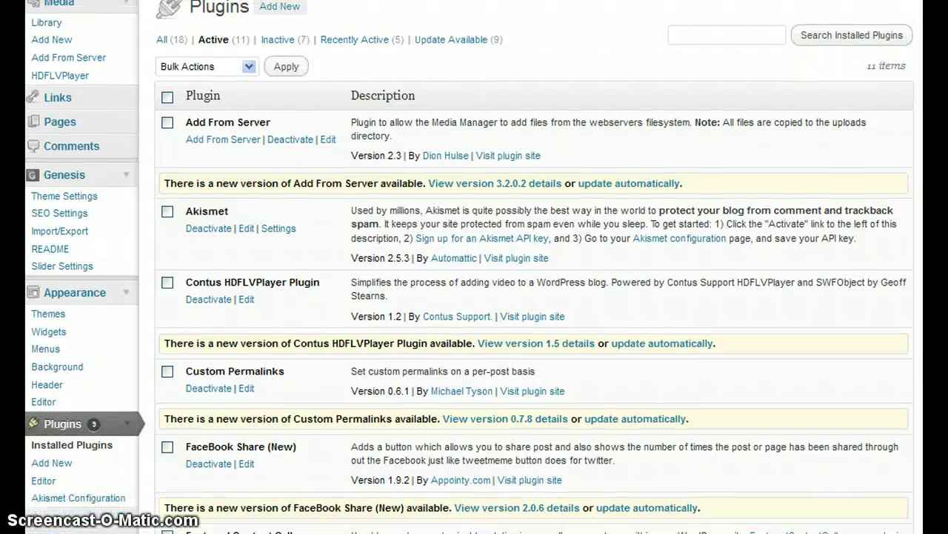
scroll(474, 266, up, 1)
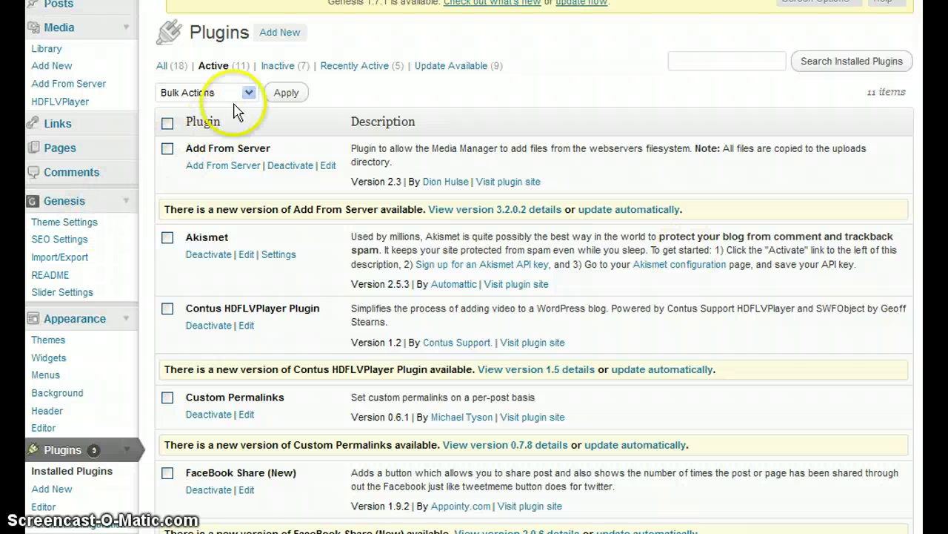
- Search the plugin directory for 'audio player' from Plugins > Add New
click(280, 34)
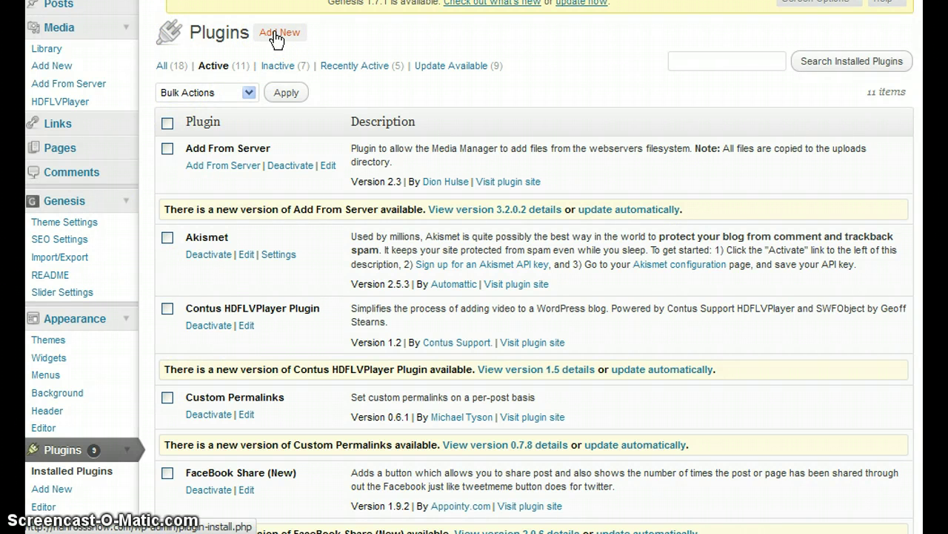
click(278, 34)
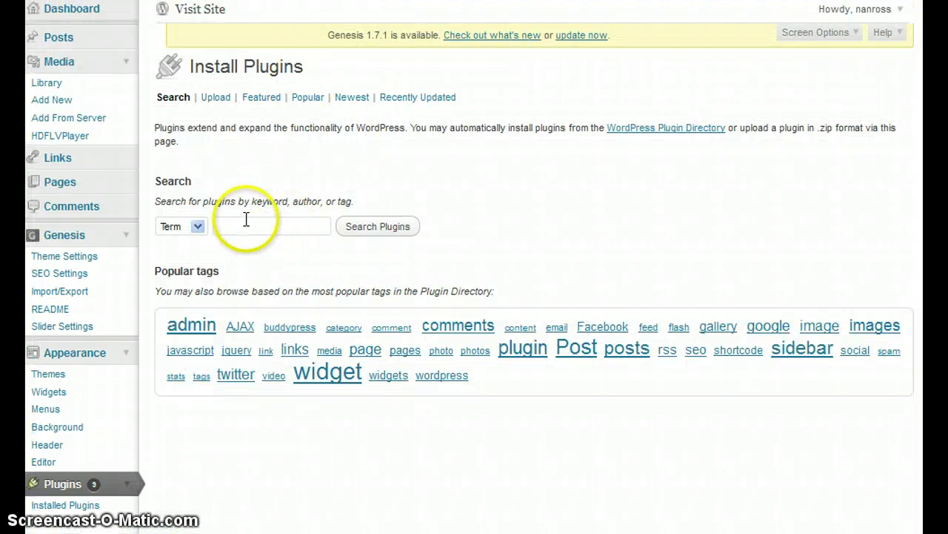
click(244, 221)
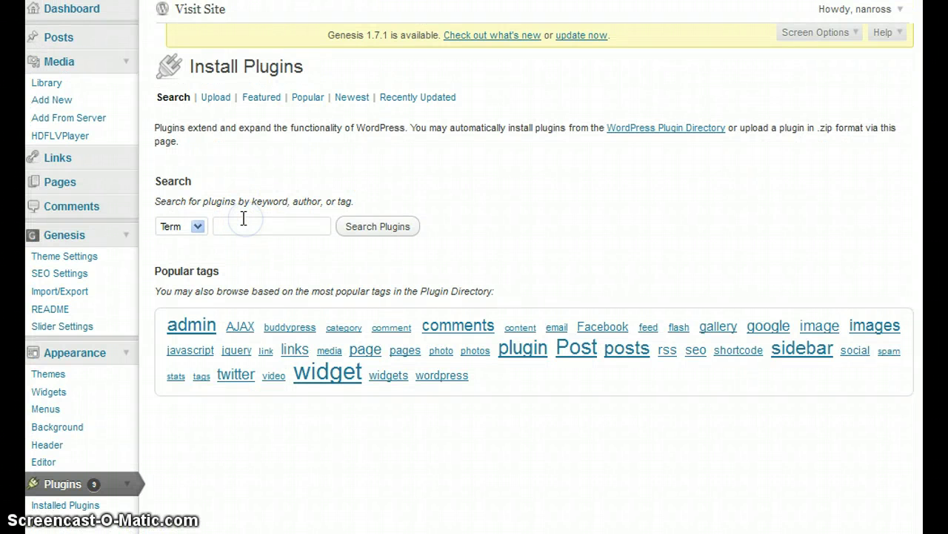
text(u)
key(BackSpace)
text(audi)
click(265, 252)
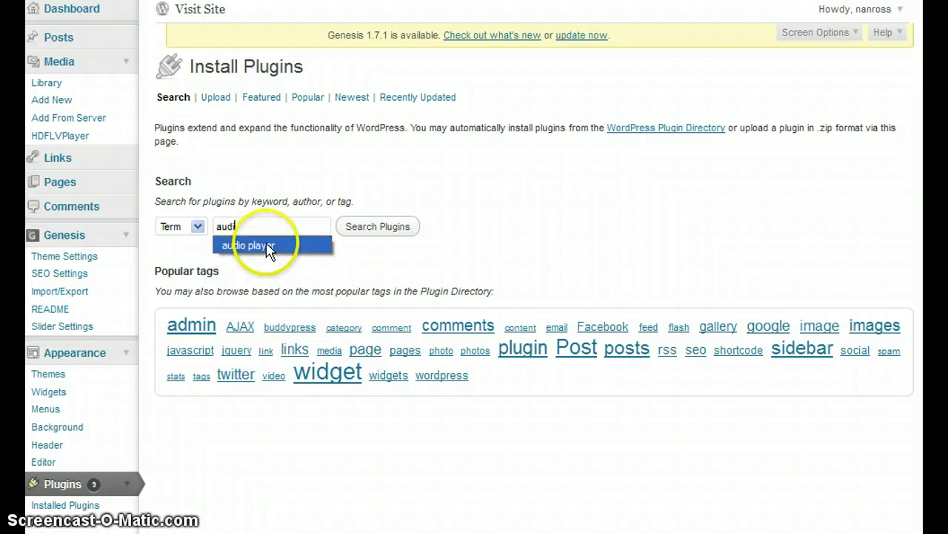
click(303, 248)
click(380, 227)
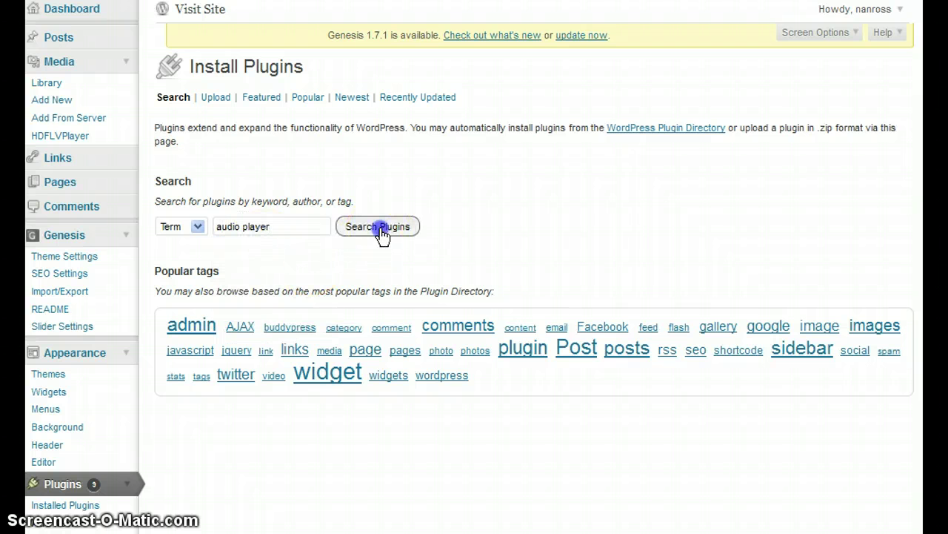
- Install the Audio Player 2.0.4.1 plugin, confirm, and activate it
click(588, 235)
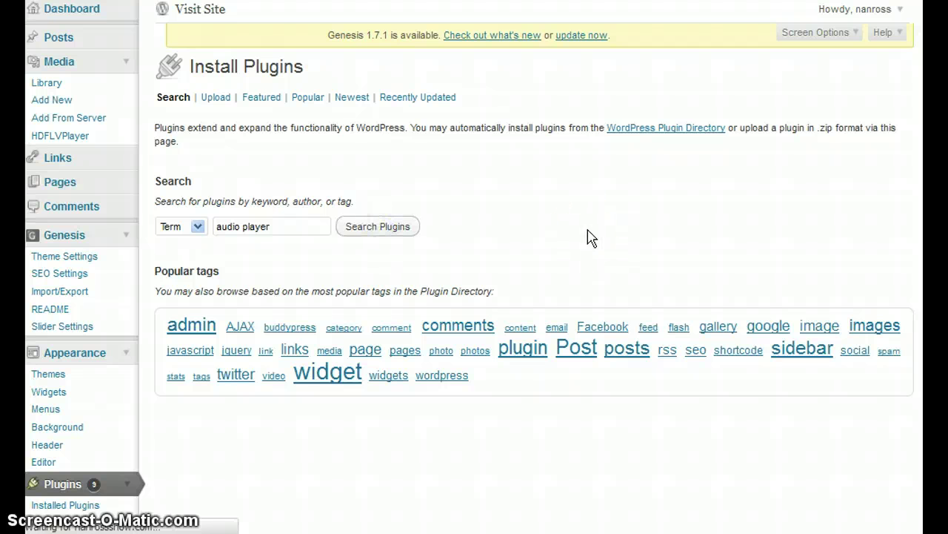
click(582, 214)
click(722, 68)
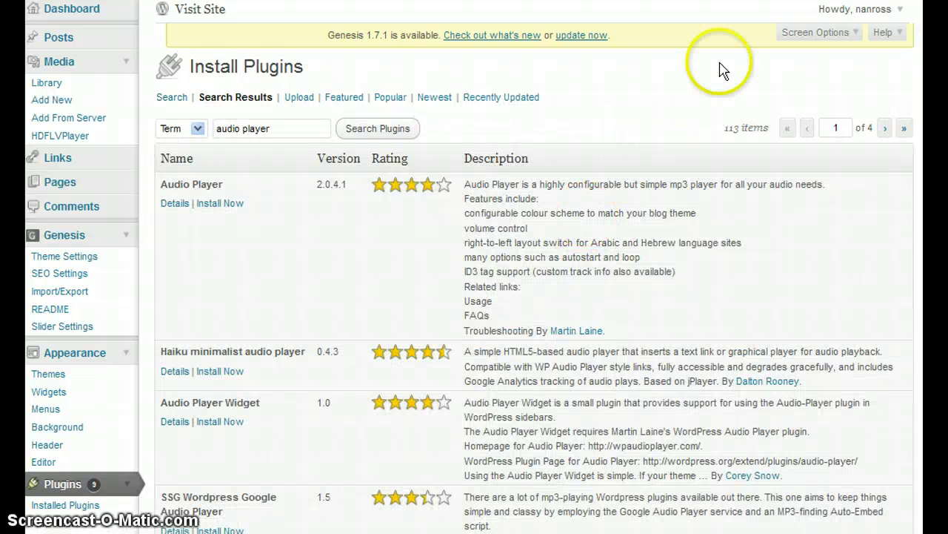
click(215, 210)
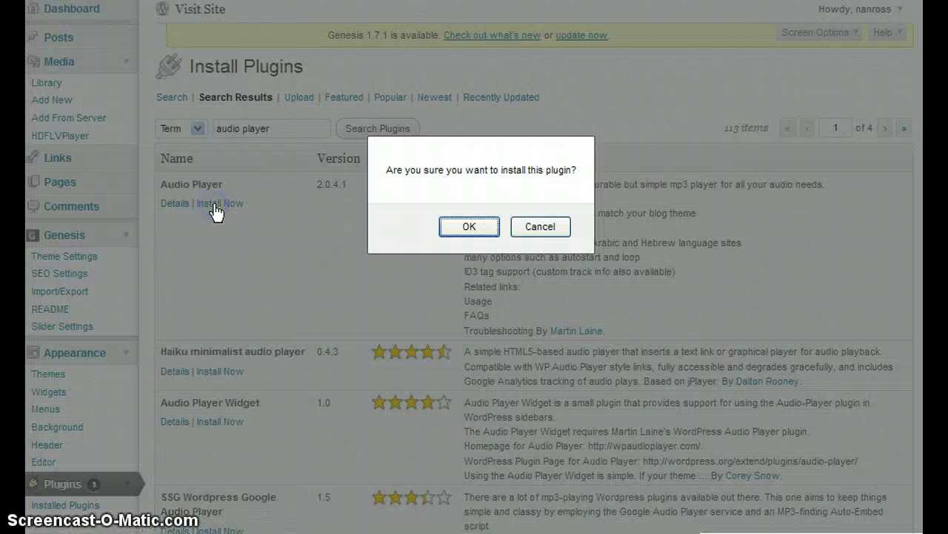
click(469, 226)
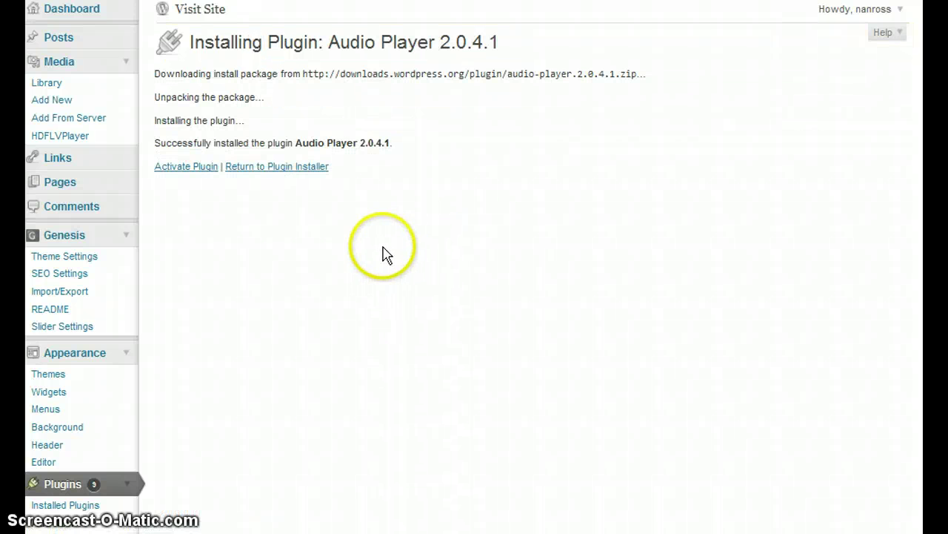
click(184, 170)
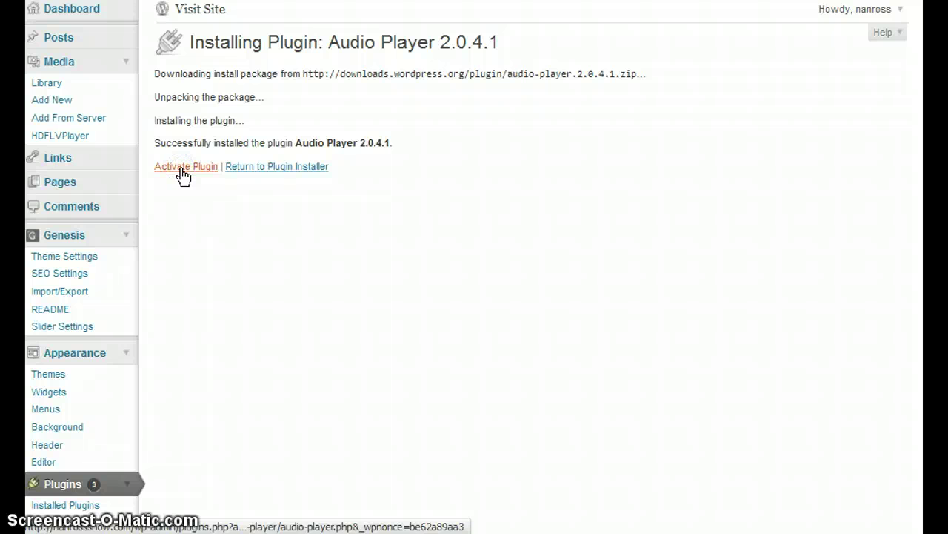
click(571, 205)
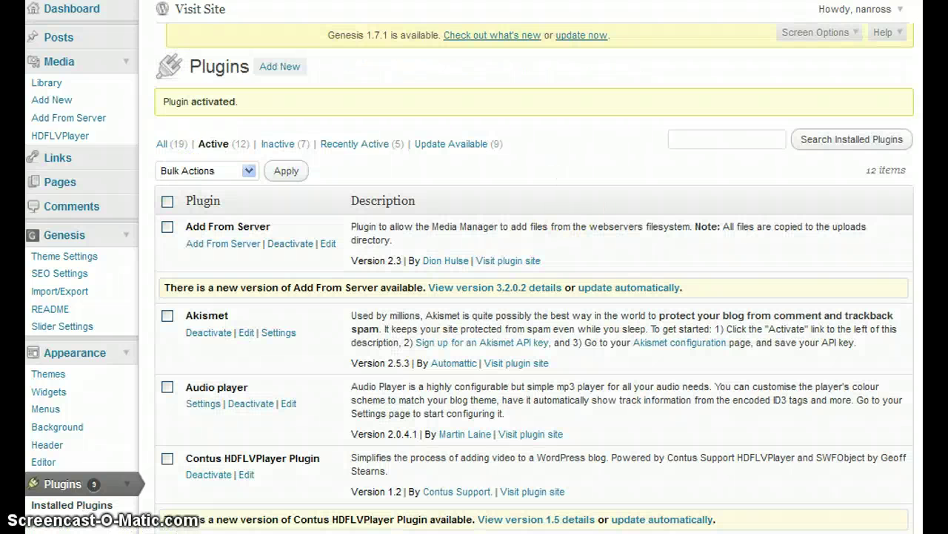
scroll(440, 468, down, 3)
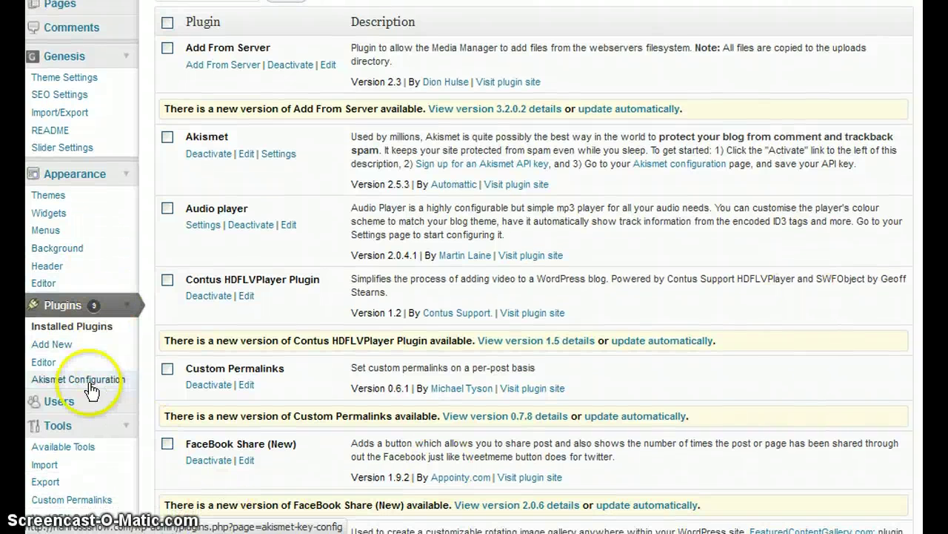
scroll(211, 414, down, 4)
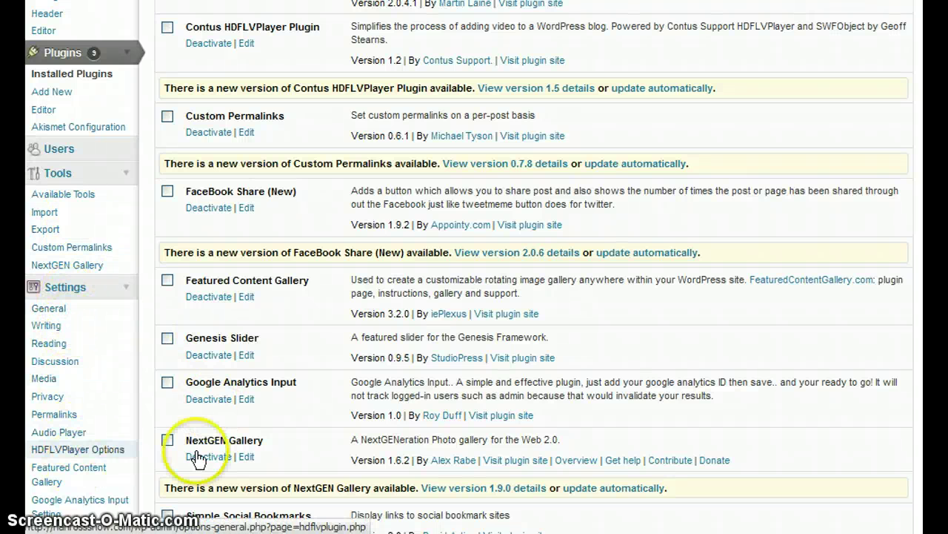
scroll(853, 375, down, 3)
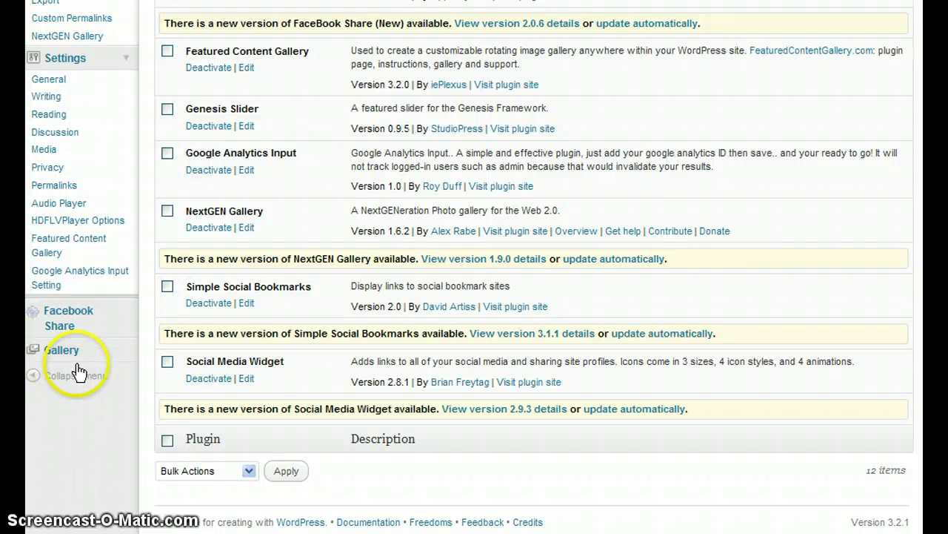
- In Audio Player settings, set the default audio folder to /wp-content/uploads and verify it
click(53, 204)
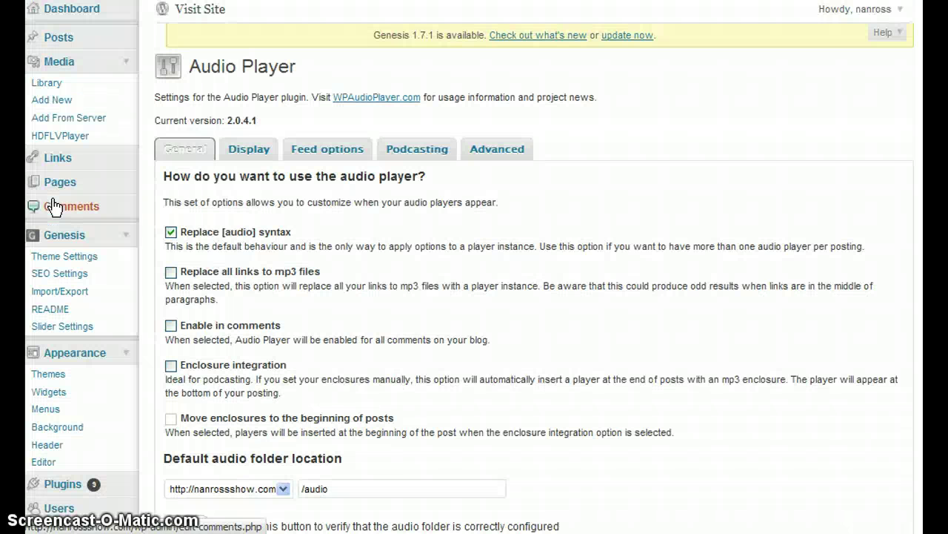
scroll(836, 215, down, 2)
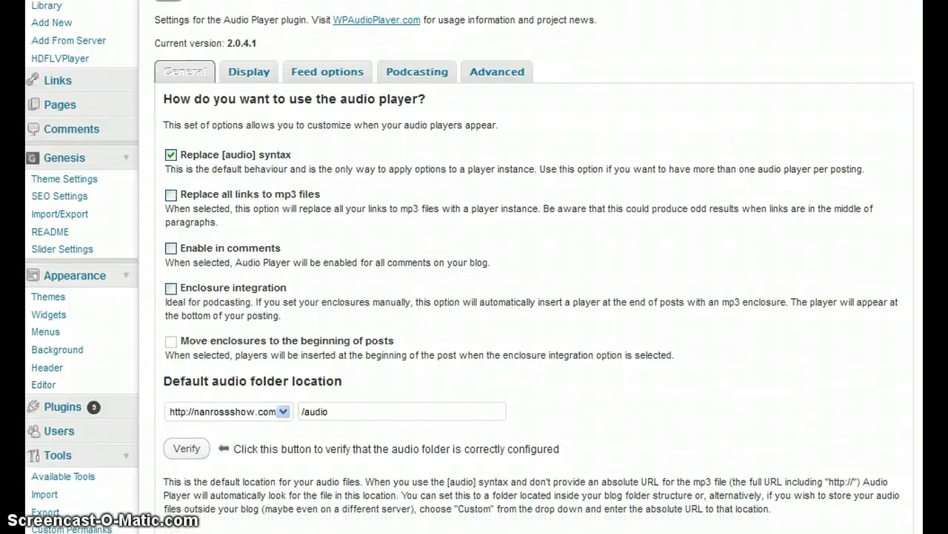
scroll(773, 264, down, 1)
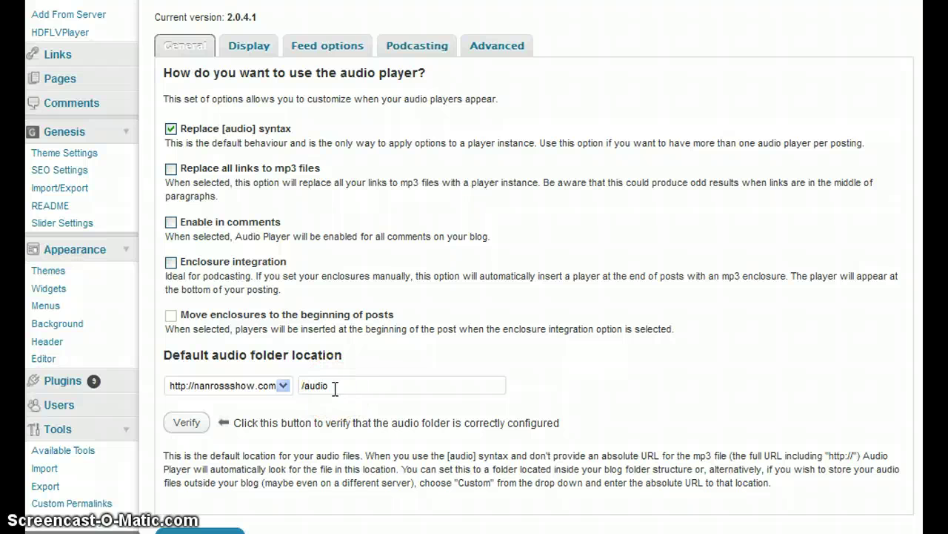
drag(329, 386, 305, 389)
text(wp)
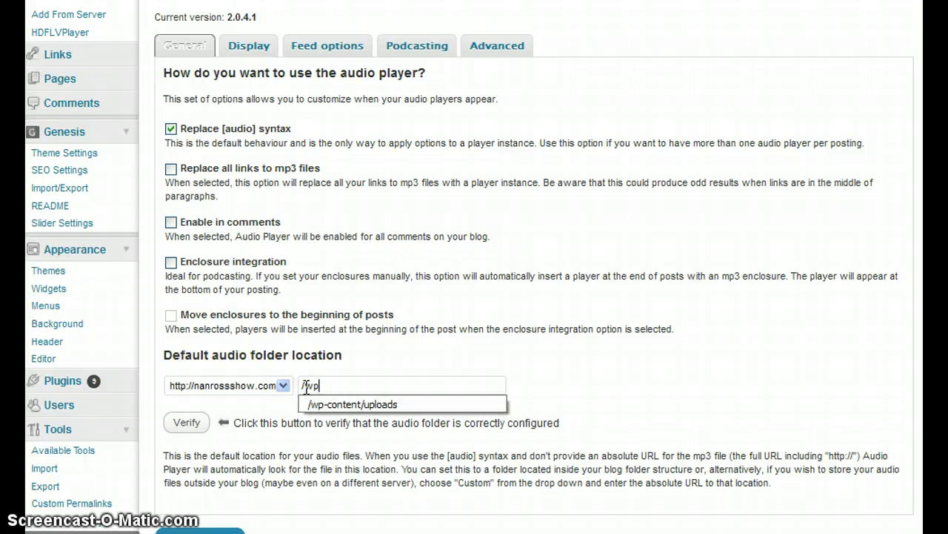
text(-content/uploads)
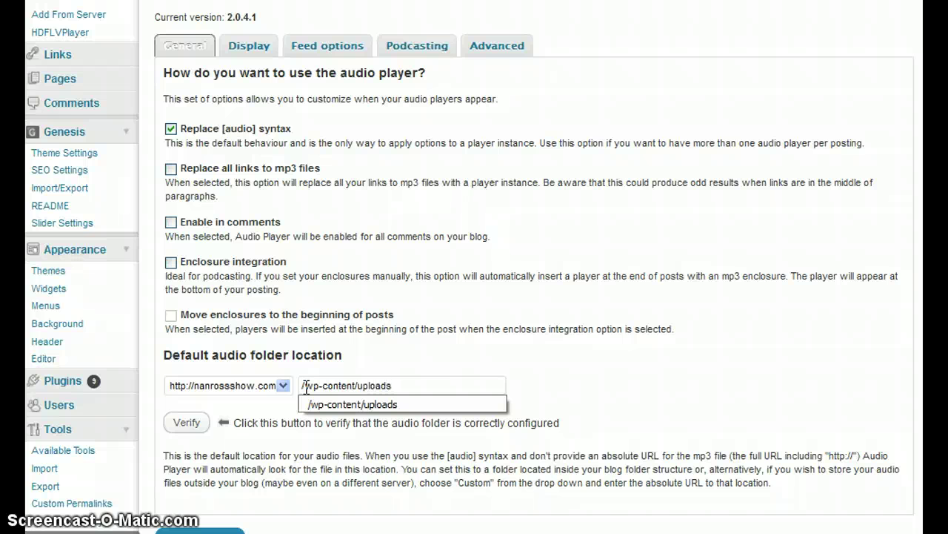
click(391, 365)
click(539, 428)
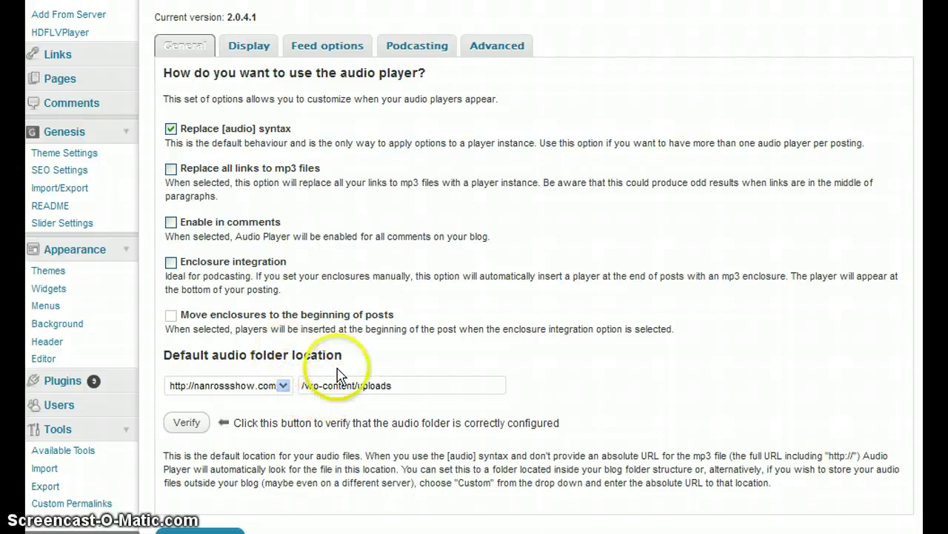
click(187, 424)
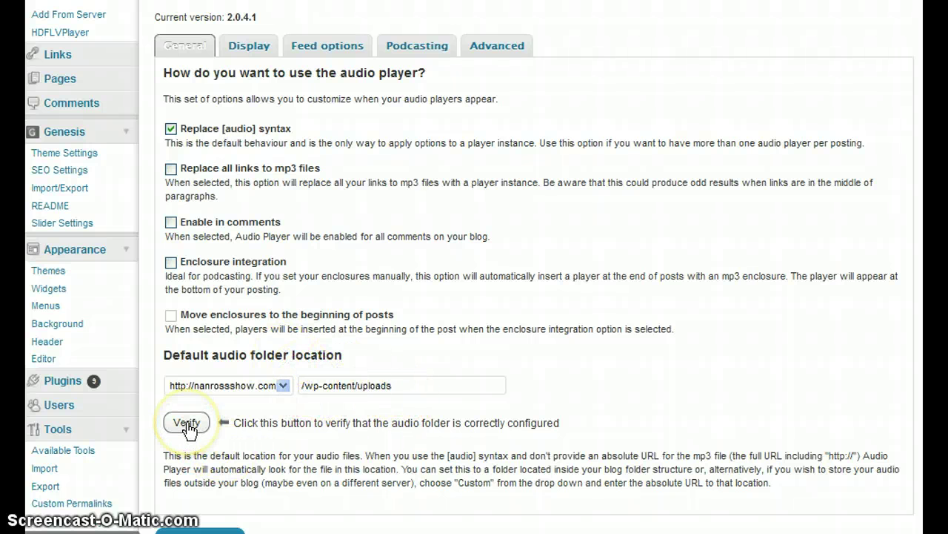
click(186, 424)
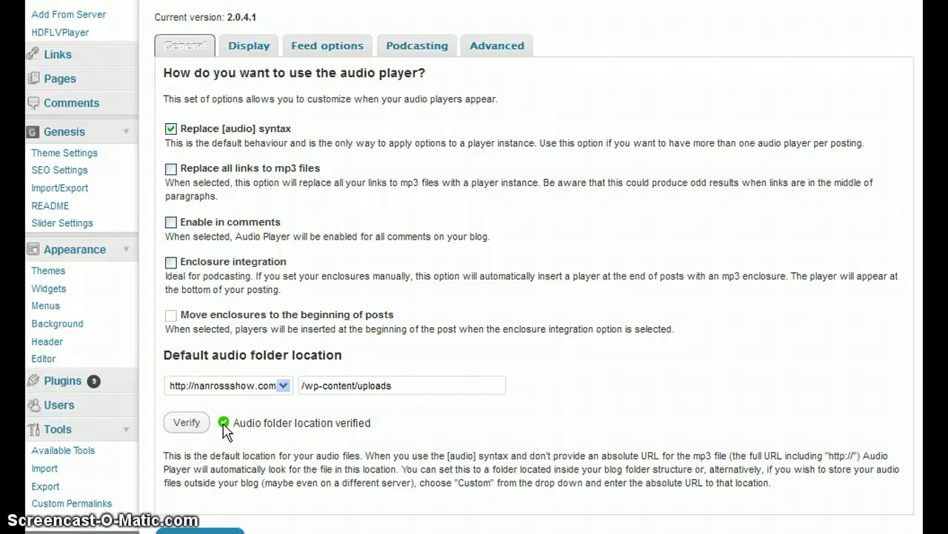
scroll(793, 290, up, 2)
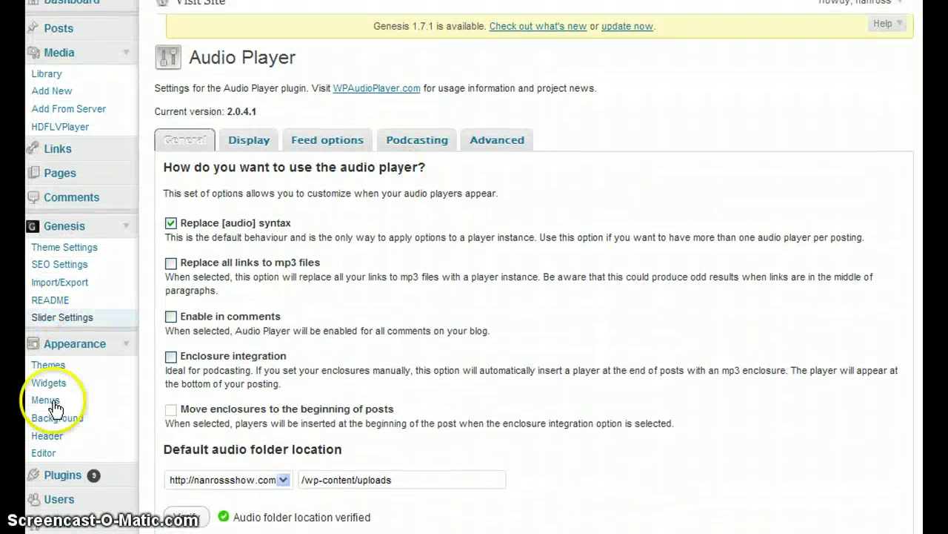
- Open the Audio Player's Display tab and its colour scheme picker
click(248, 145)
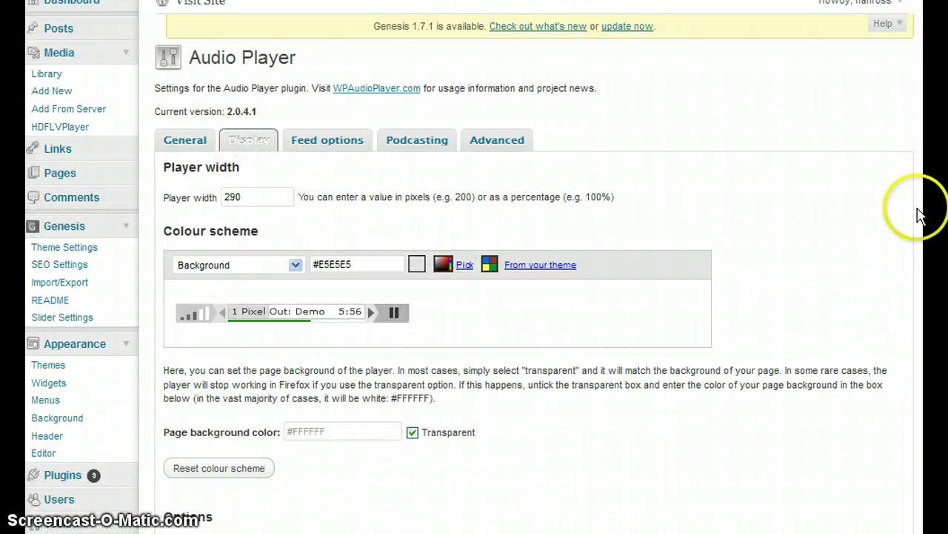
scroll(400, 296, down, 2)
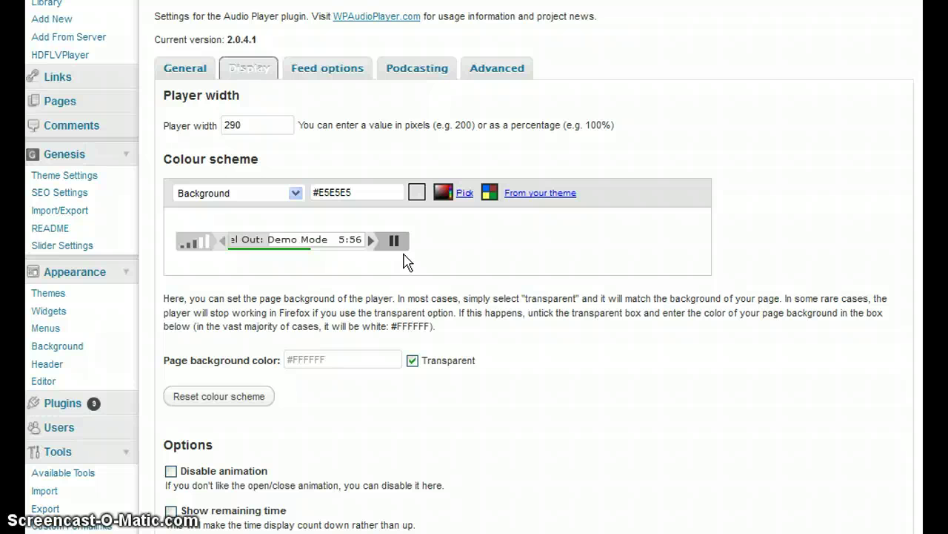
click(404, 256)
click(443, 195)
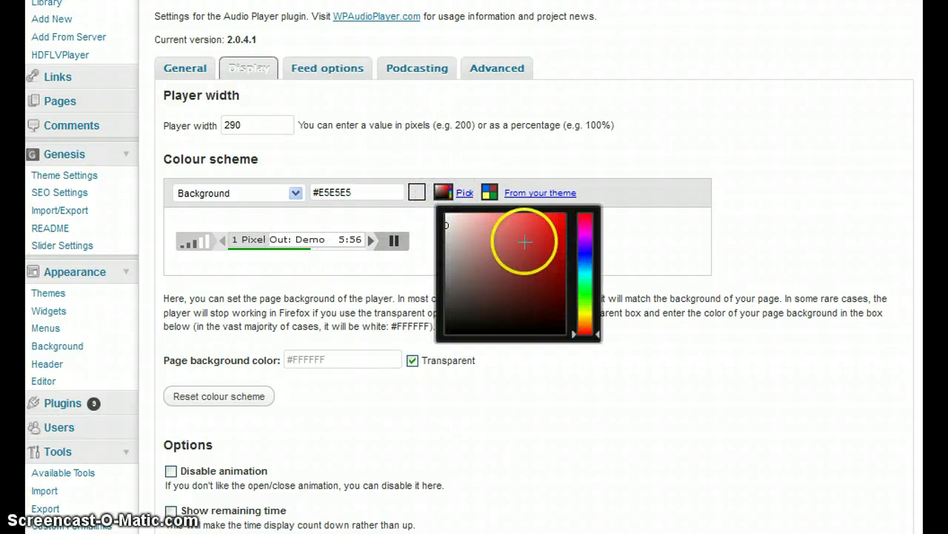
click(353, 192)
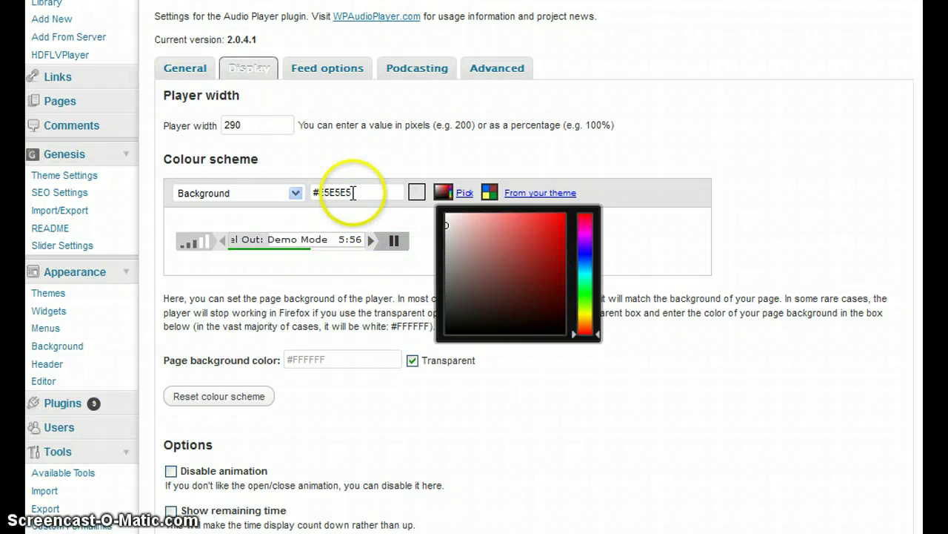
click(293, 192)
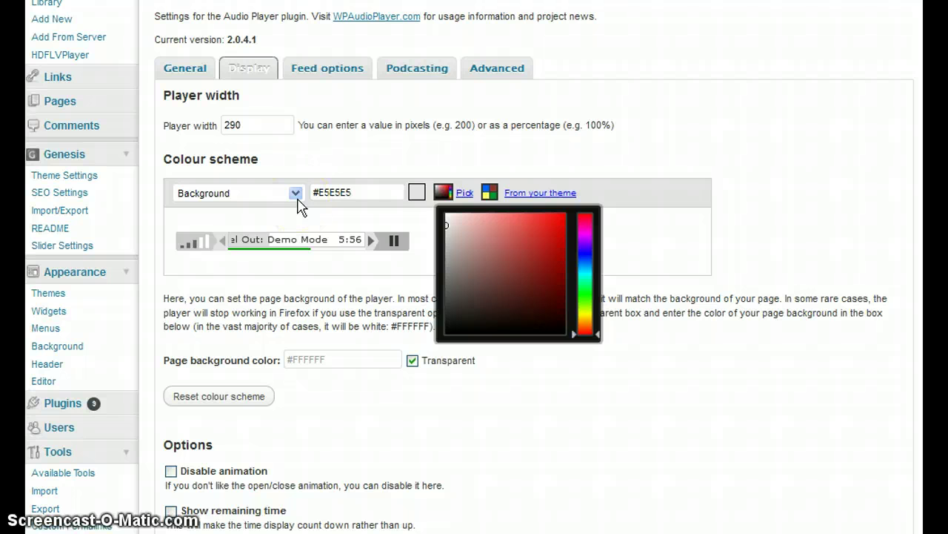
- Set the left and right backgrounds to orange #ff8b00
click(295, 195)
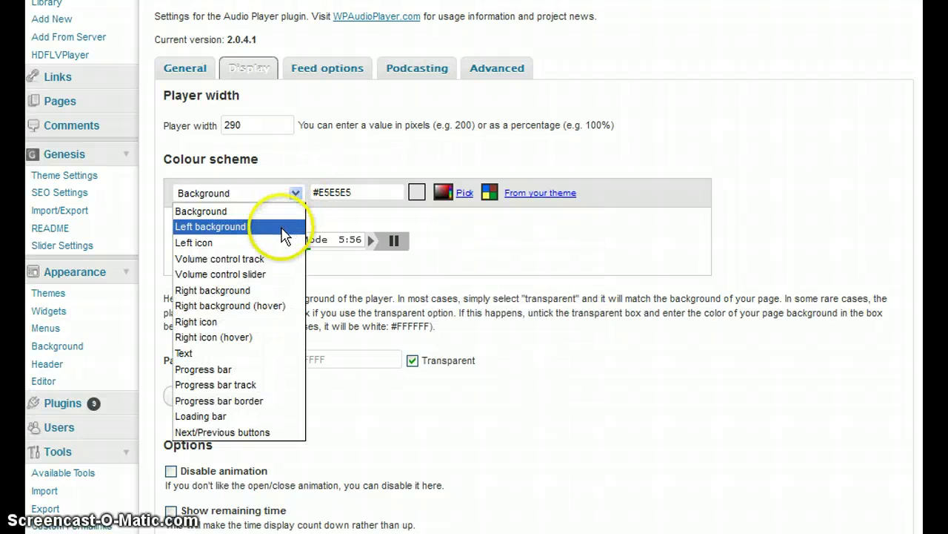
click(285, 226)
click(361, 195)
drag(361, 195, 326, 192)
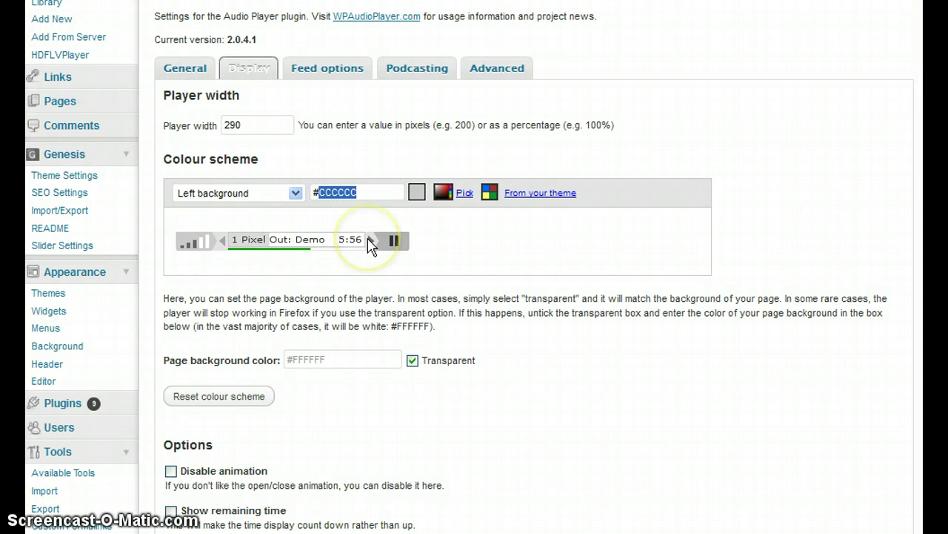
text(ff8b00)
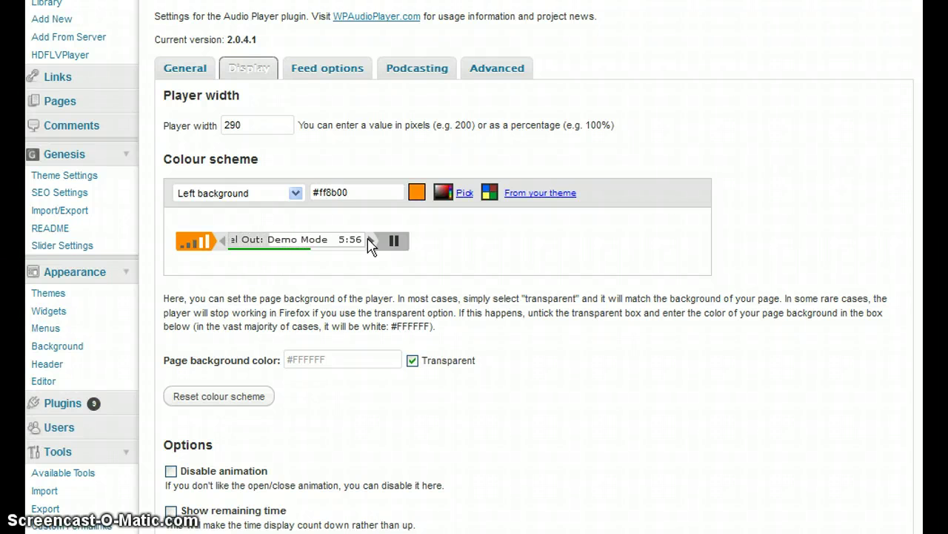
click(296, 192)
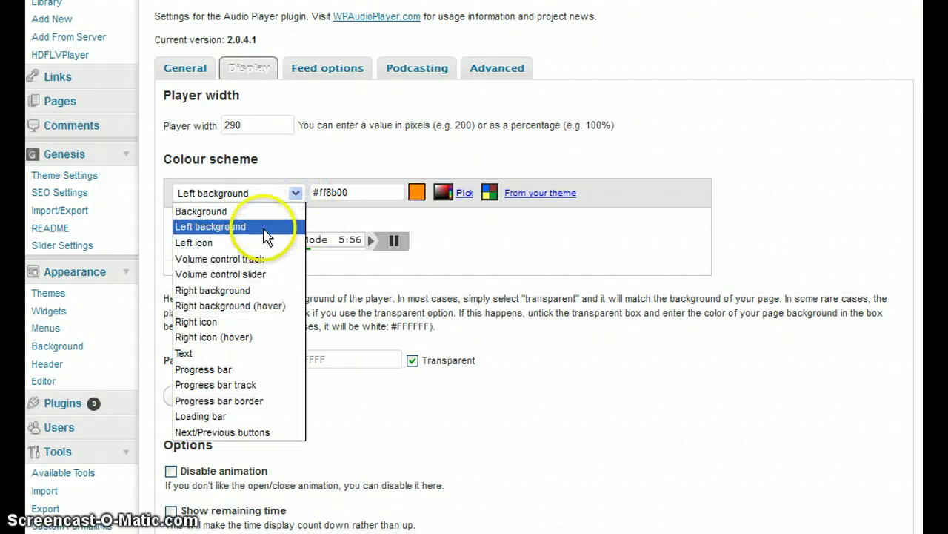
click(245, 290)
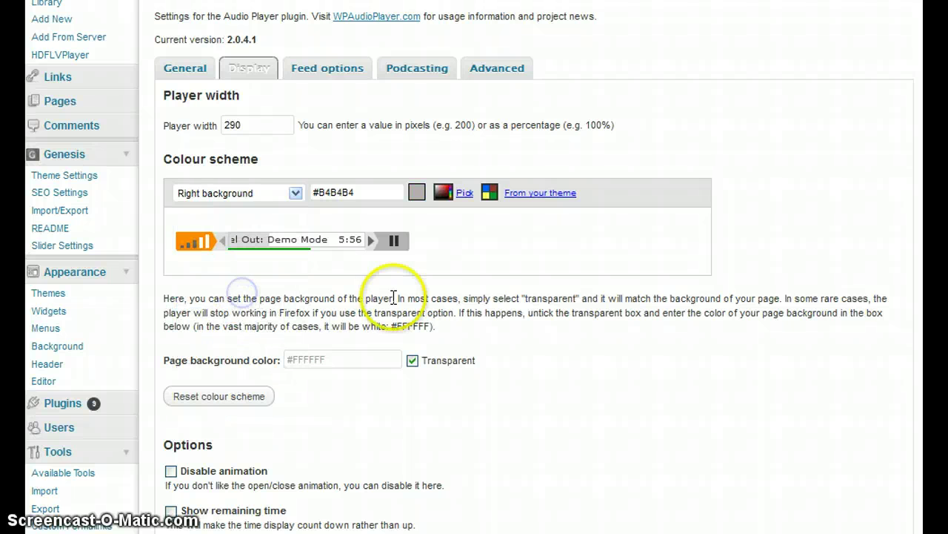
drag(363, 194, 320, 192)
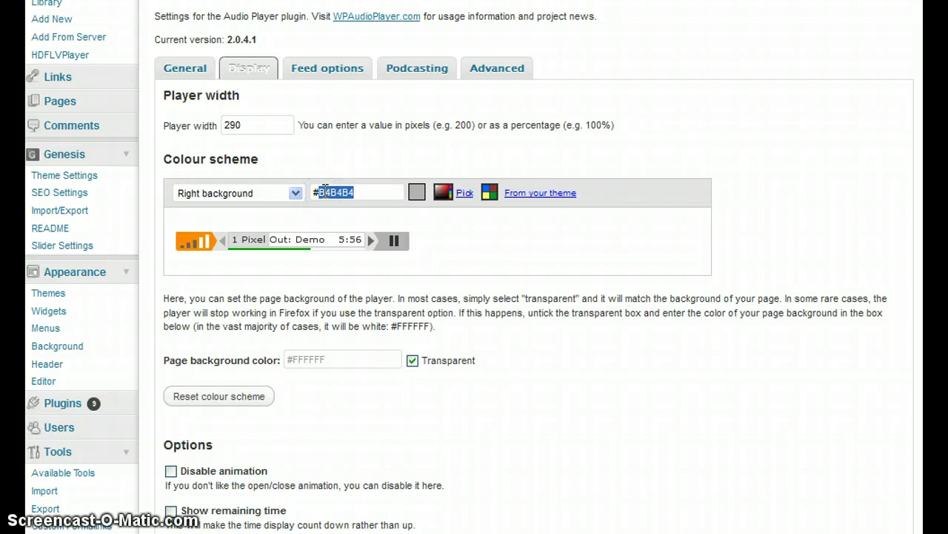
text(ff8b00)
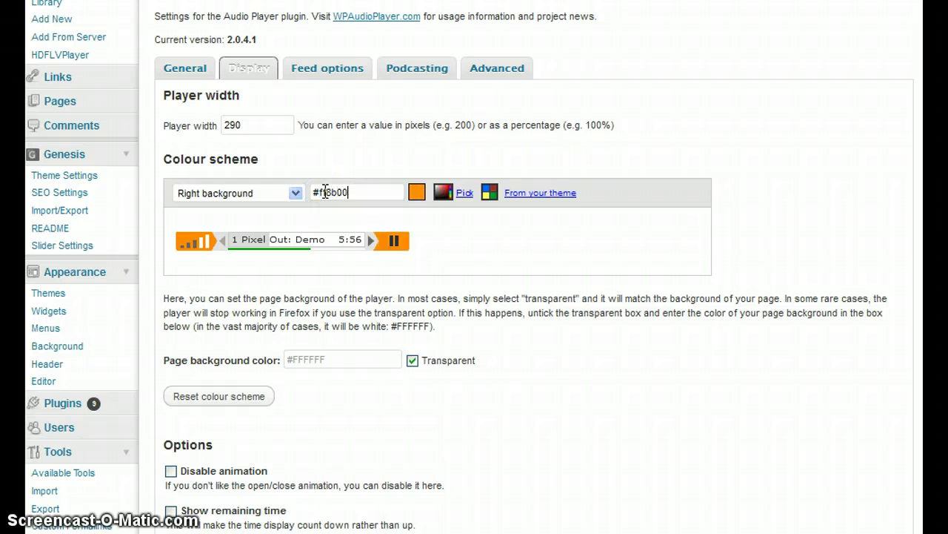
click(407, 242)
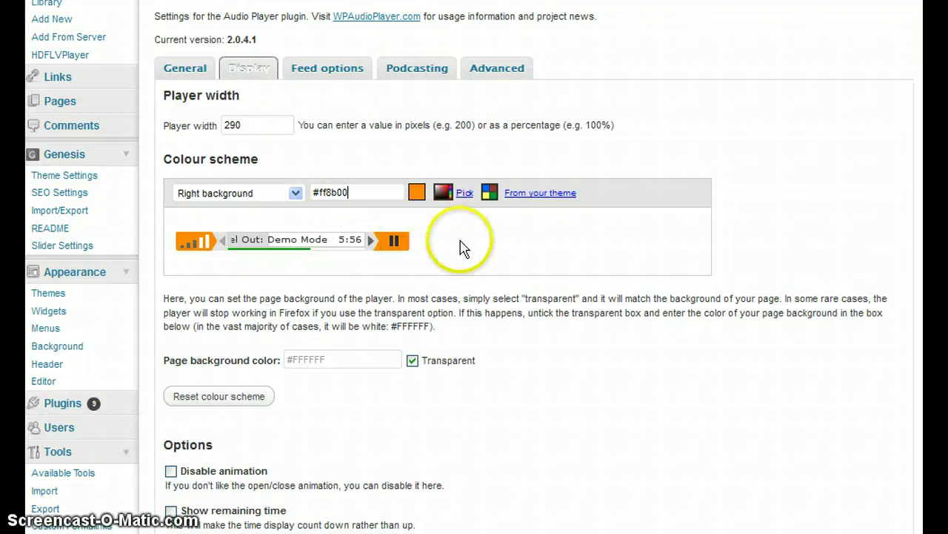
- Set the loading bar colour to orange #ff8b00
click(295, 192)
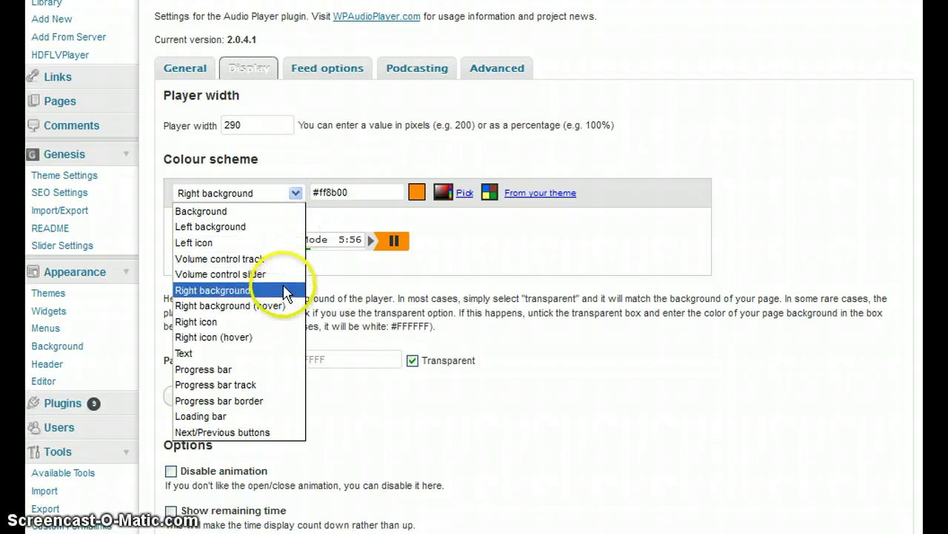
click(247, 417)
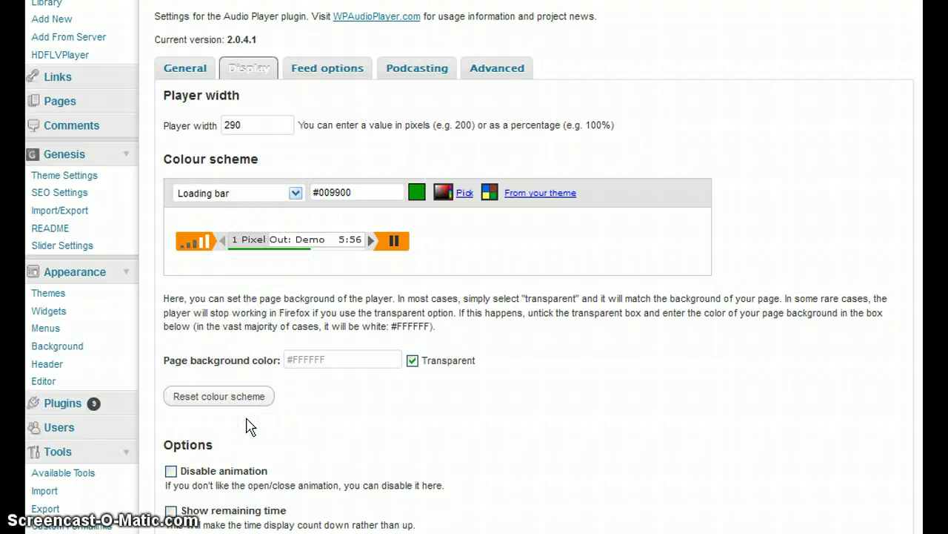
drag(350, 194, 338, 194)
text(ff8b00)
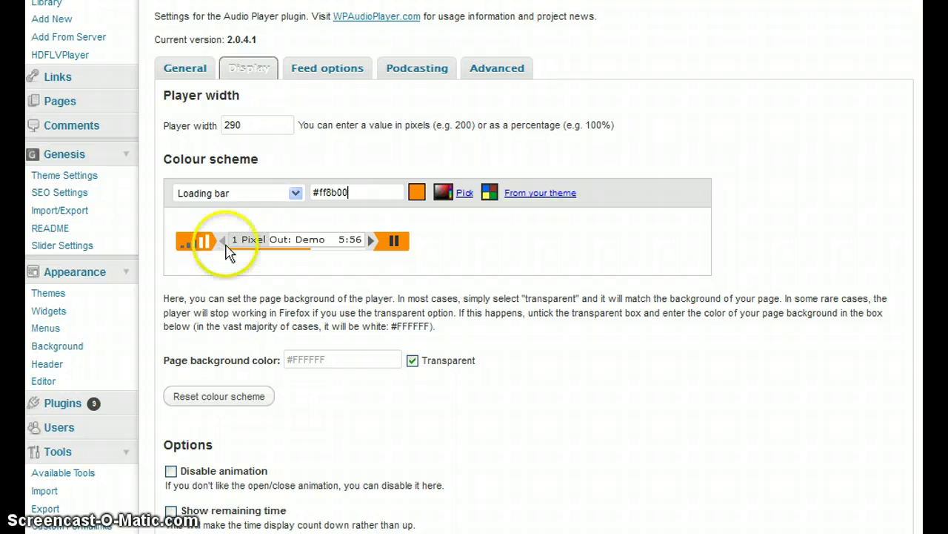
- Set the main Background colour to blue #0067a2
click(296, 193)
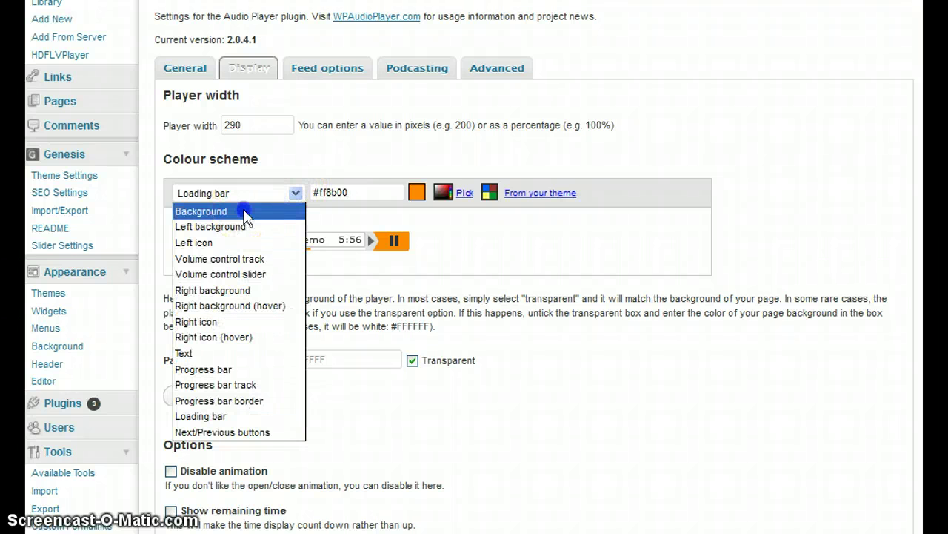
click(243, 211)
double_click(331, 192)
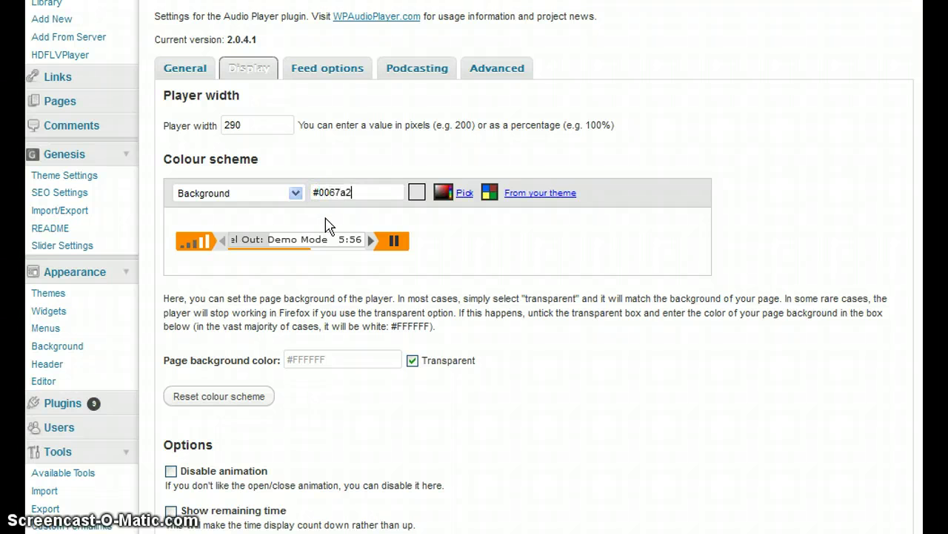
text(0067a2)
click(476, 250)
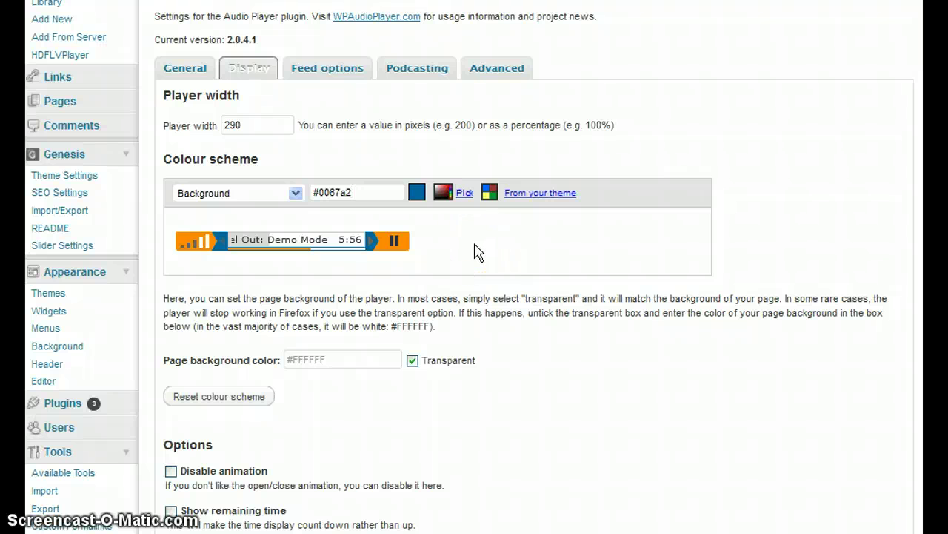
click(296, 199)
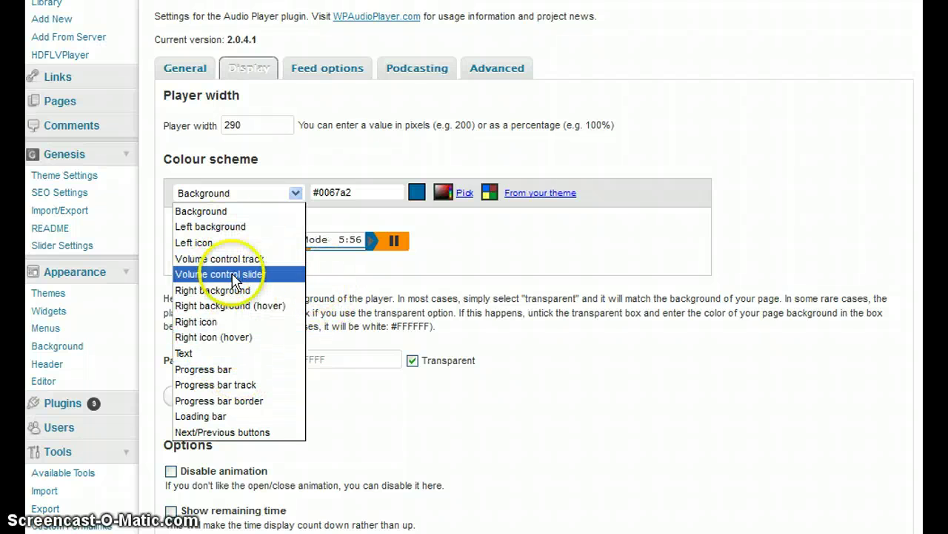
click(465, 257)
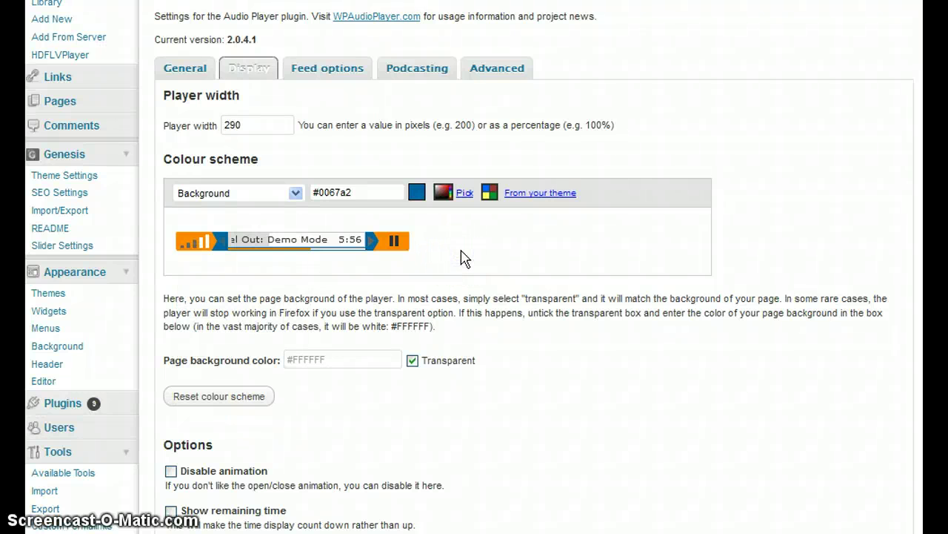
- Save the Audio Player settings with the #ff8b00 orange and #0067a2 blue colours
scroll(464, 257, down, 3)
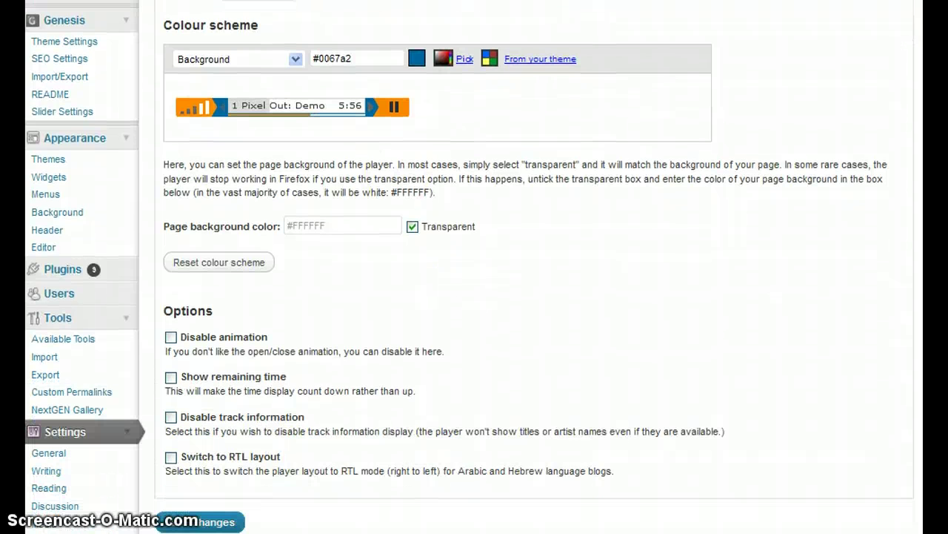
scroll(469, 267, down, 3)
click(170, 436)
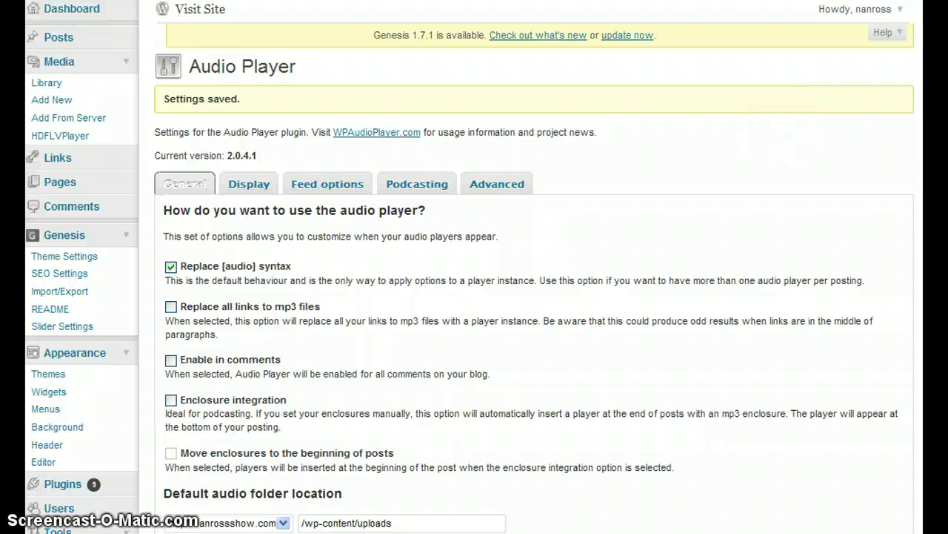
click(738, 146)
- Open the draft 'How To Add Audio Player to Wordpress Blog [VIDEO]' from Posts
click(55, 38)
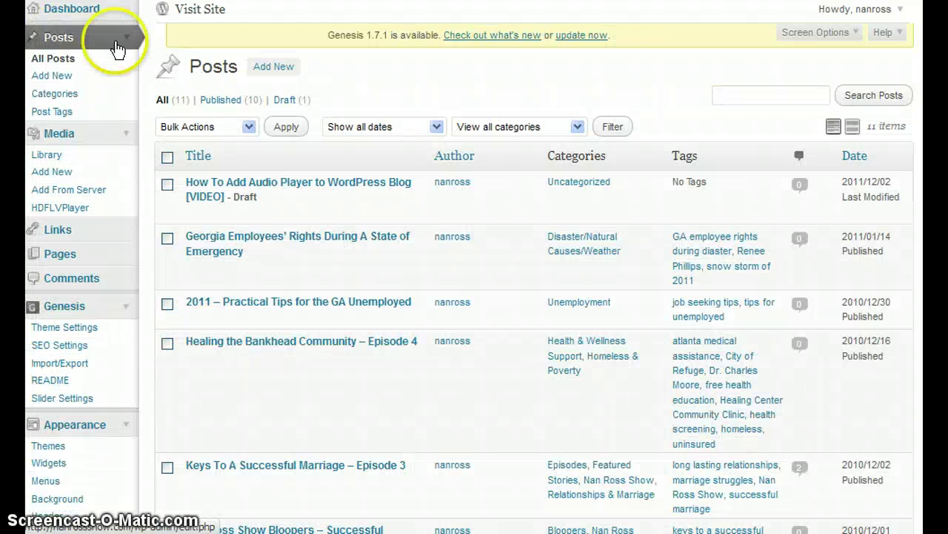
click(236, 191)
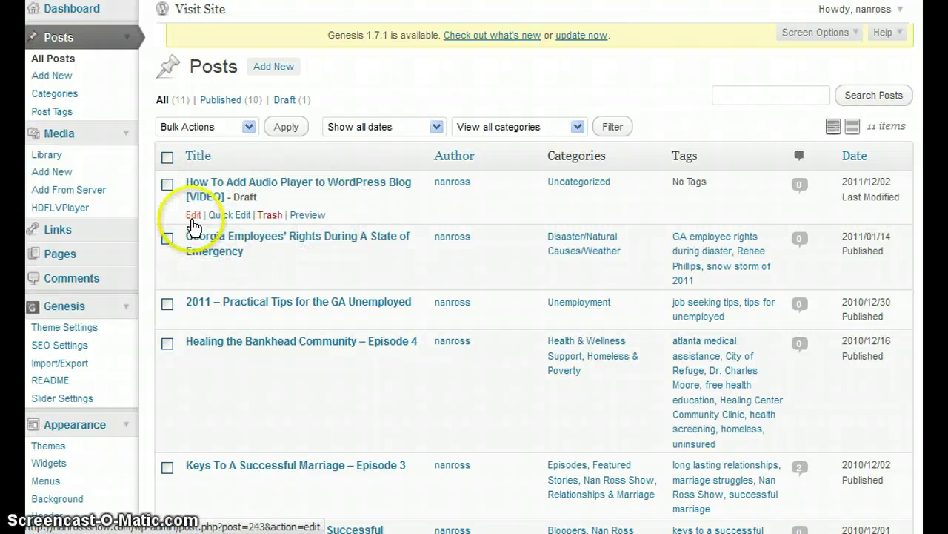
click(193, 217)
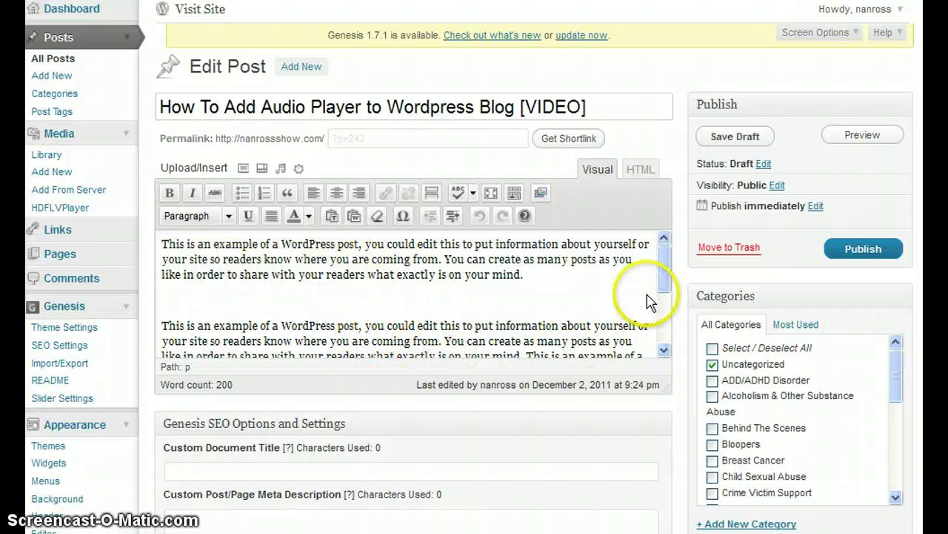
- Place the cursor on the blank line between the first two paragraphs
click(282, 305)
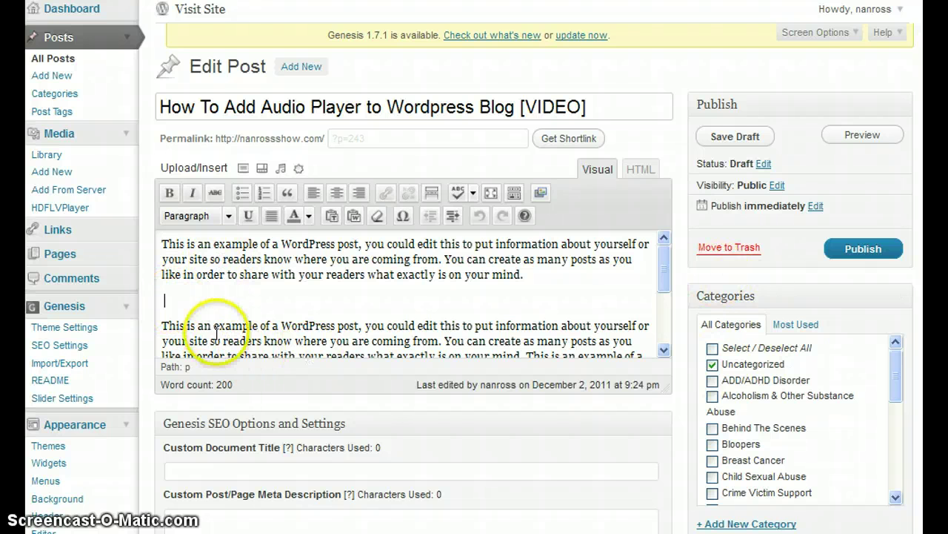
click(175, 308)
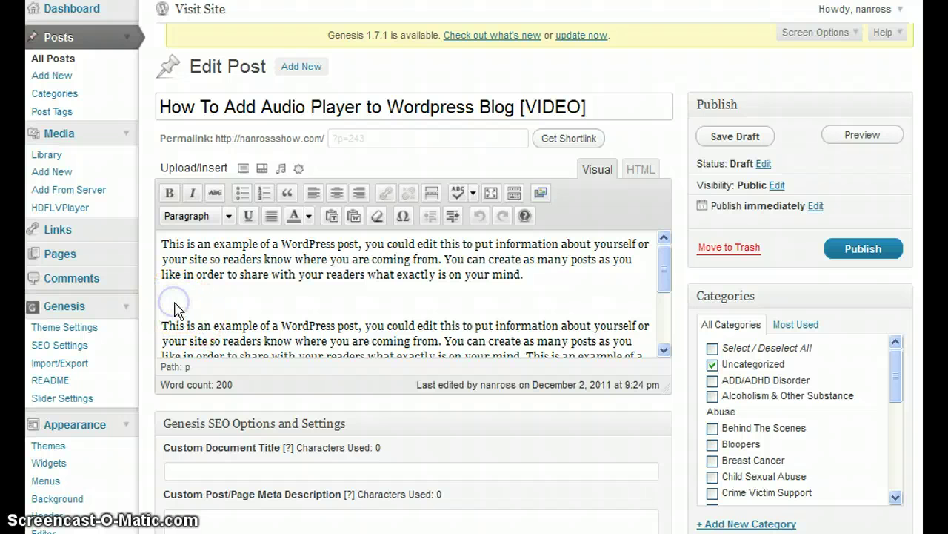
click(170, 308)
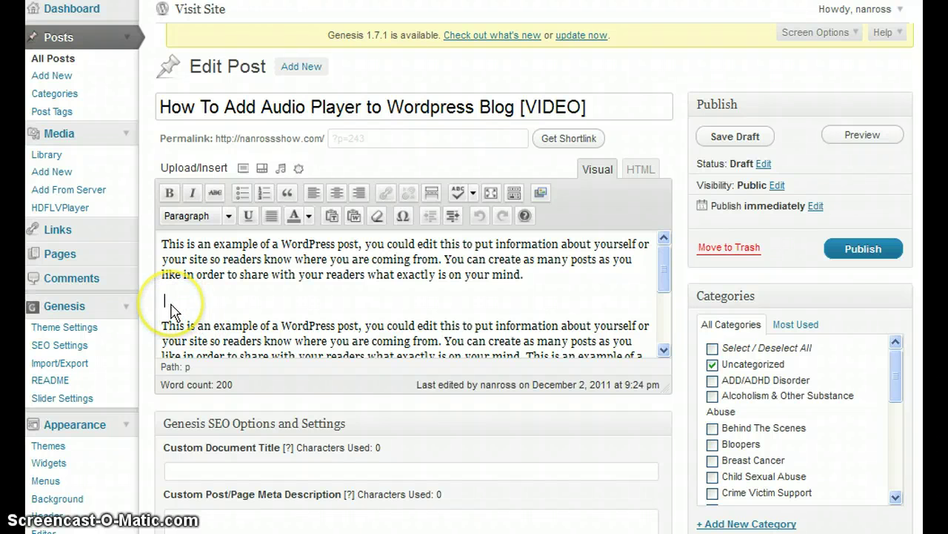
- From the post's Add Audio window, bring up the Select Files picker
click(299, 170)
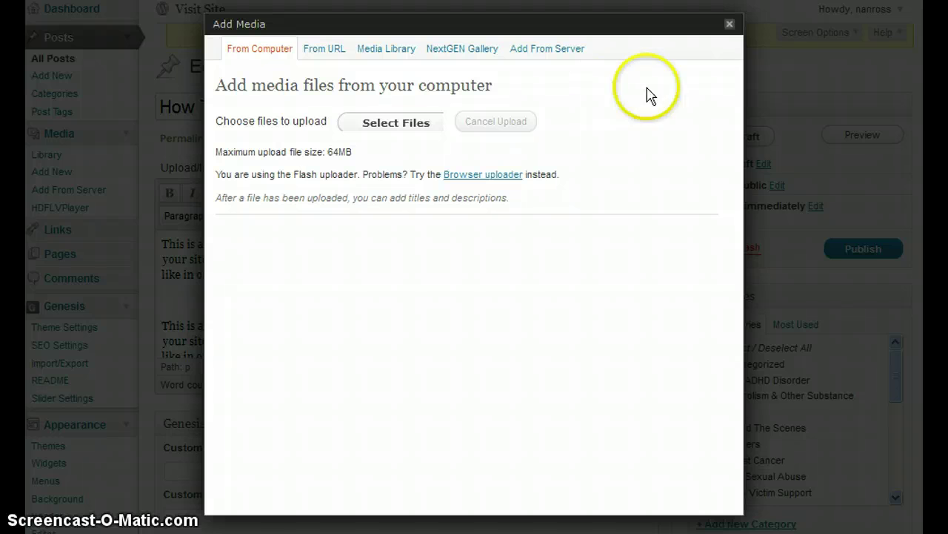
click(729, 23)
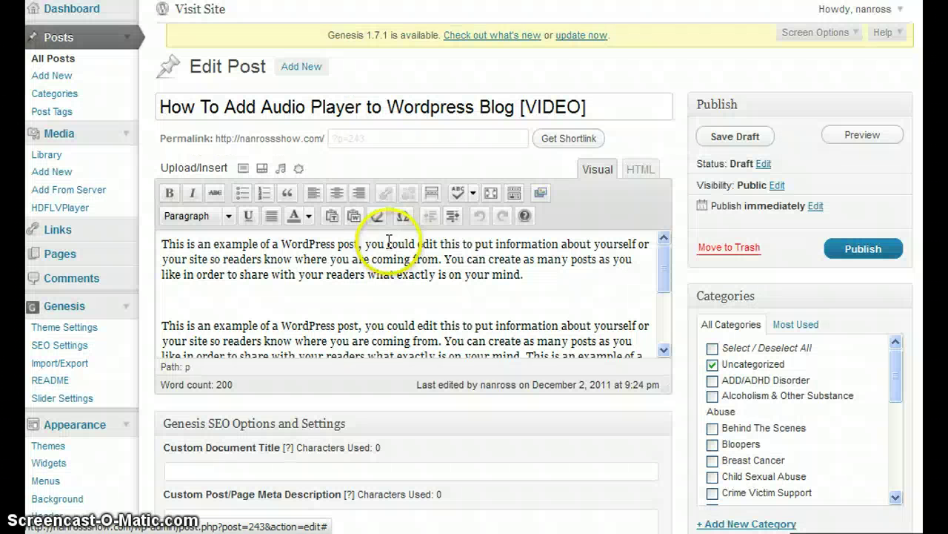
click(279, 173)
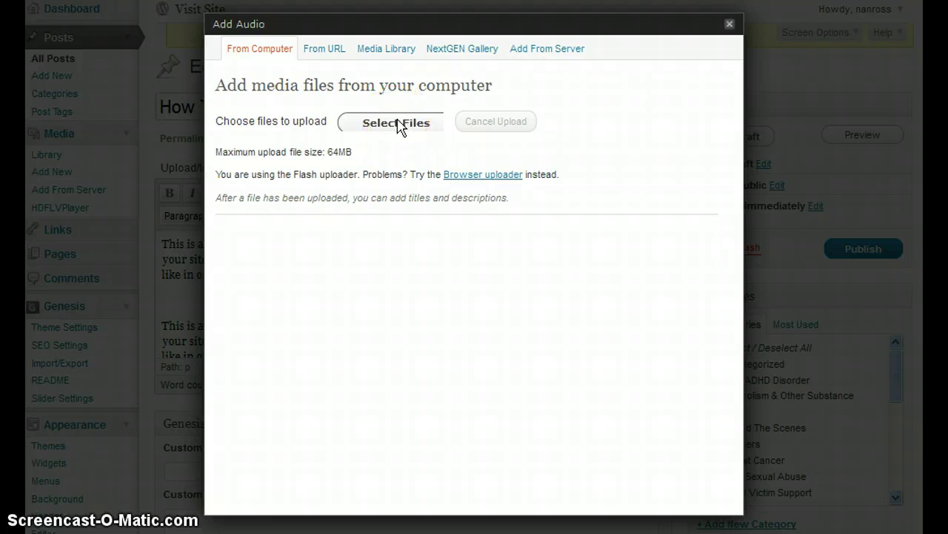
click(400, 124)
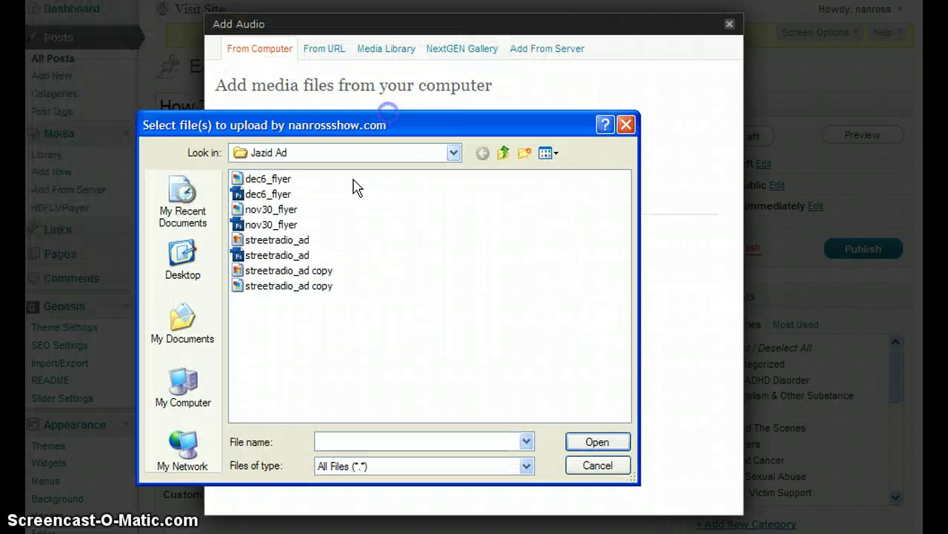
- Browse to My Documents > Downloads and select the edited interview MP3
click(340, 153)
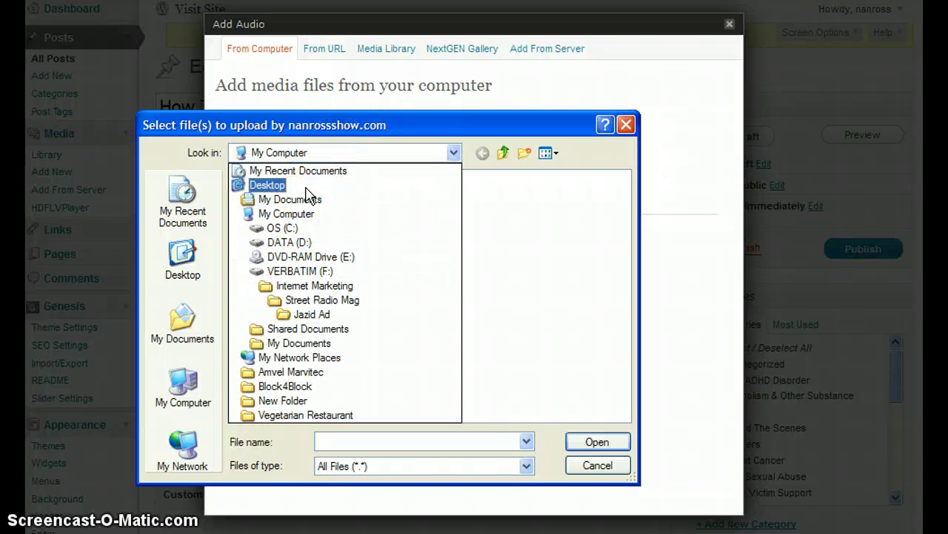
click(307, 200)
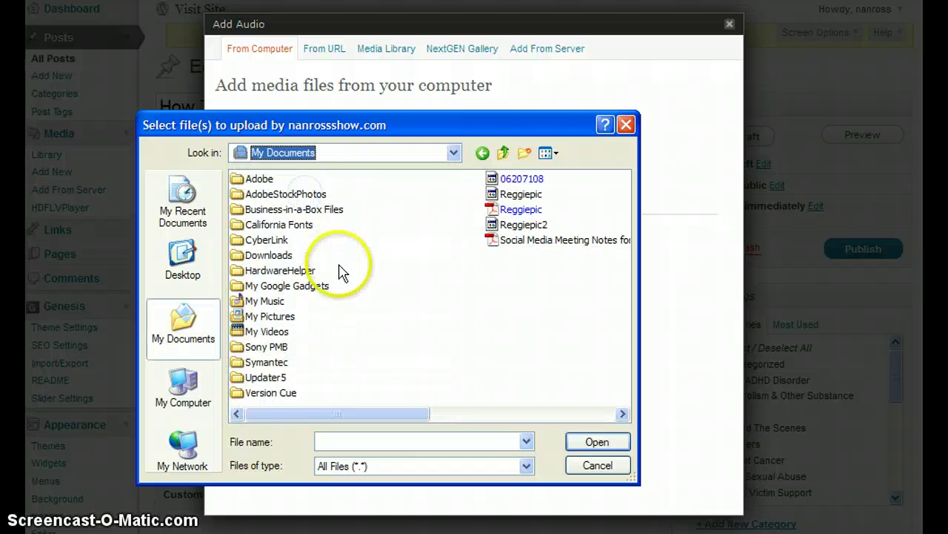
double_click(269, 255)
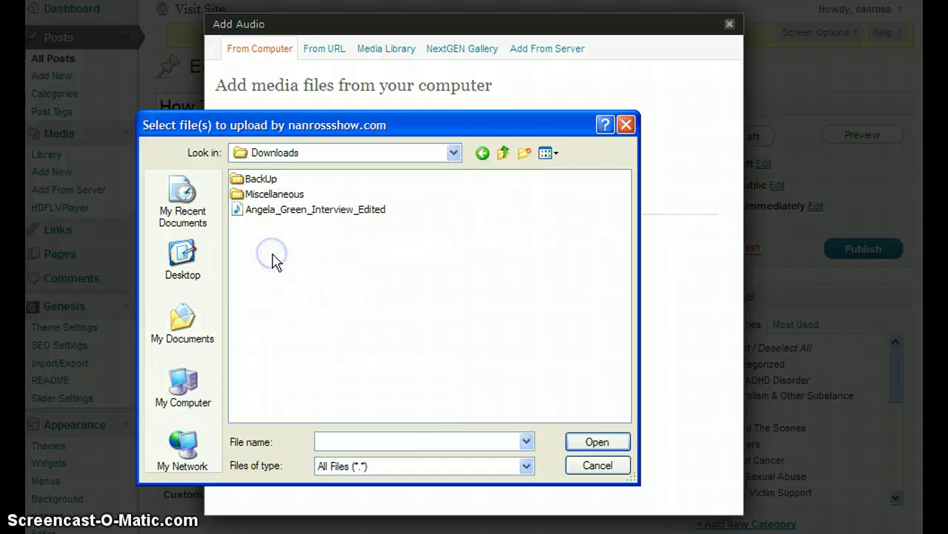
click(275, 210)
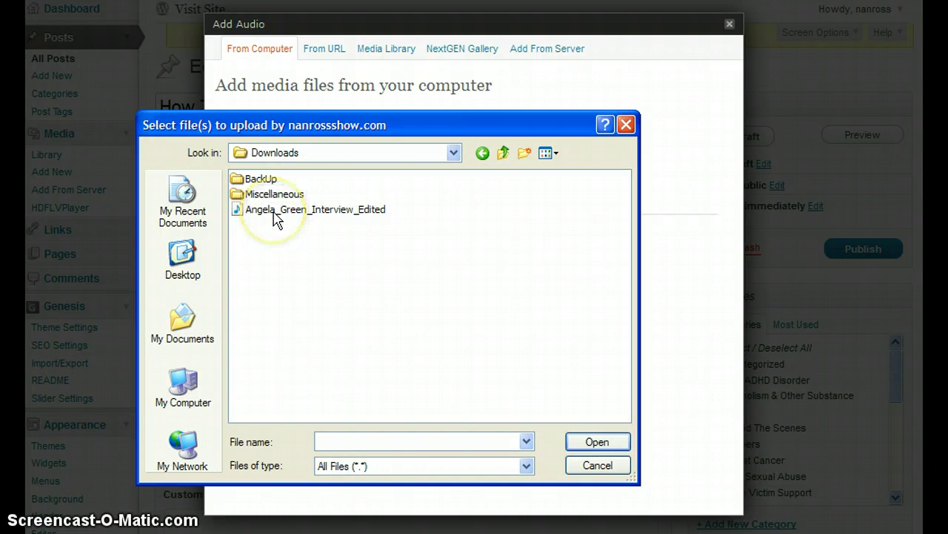
click(275, 215)
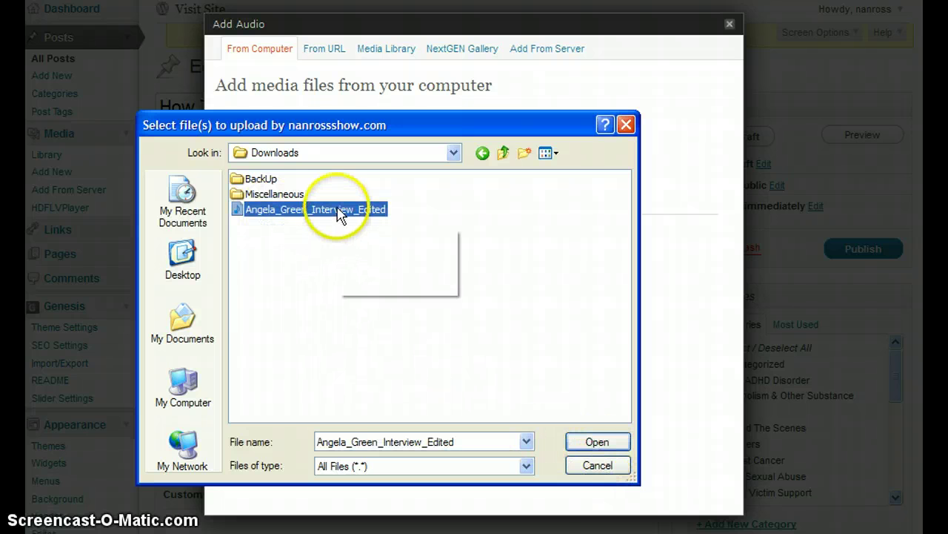
mouse_move(333, 223)
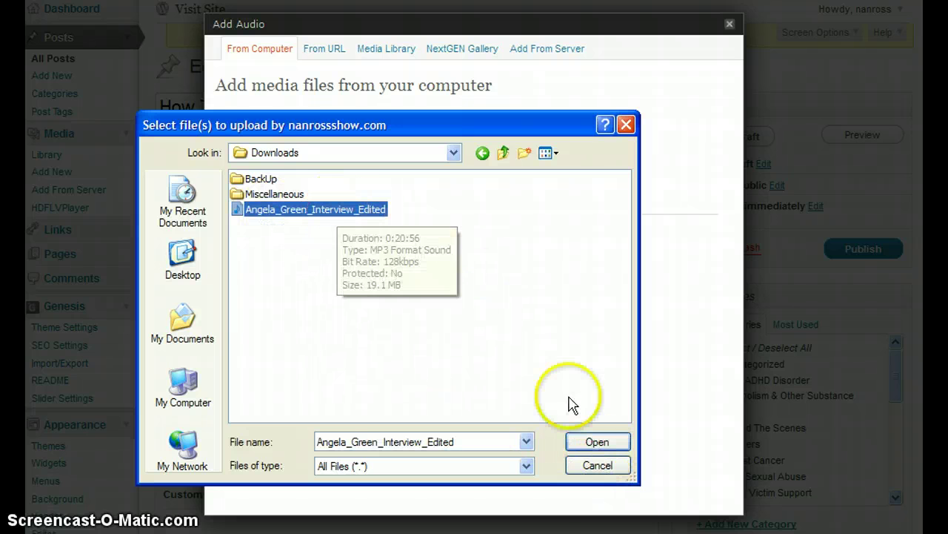
- Upload the chosen interview MP3 until its audio/mpeg title and link details appear
click(593, 443)
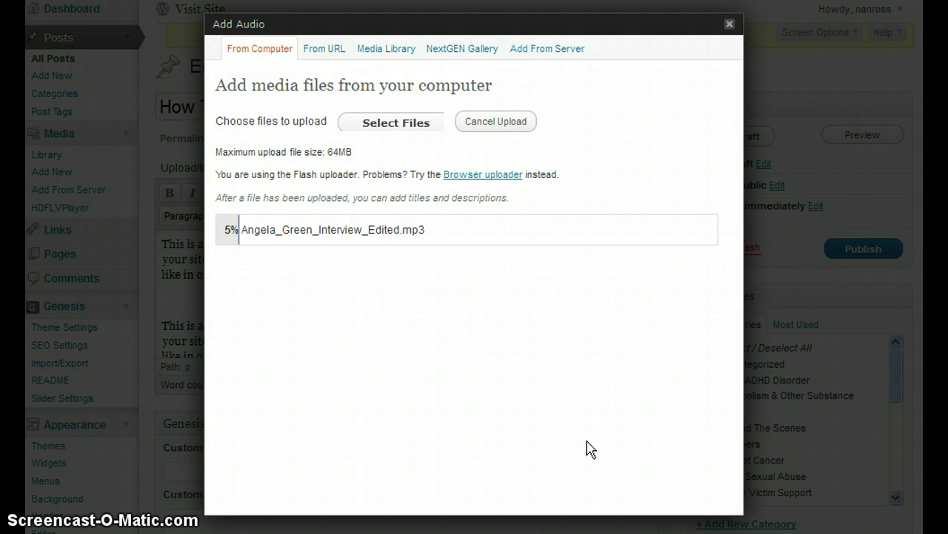
click(584, 440)
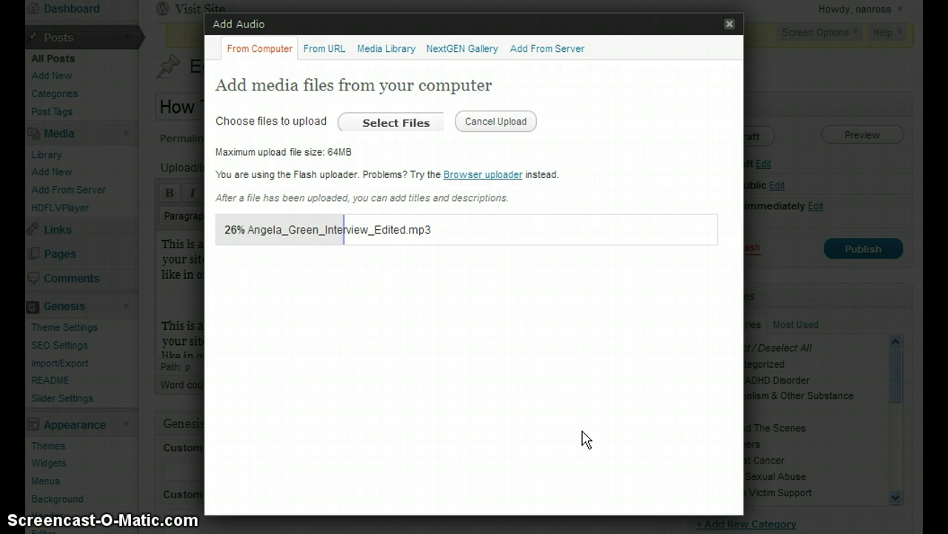
click(385, 217)
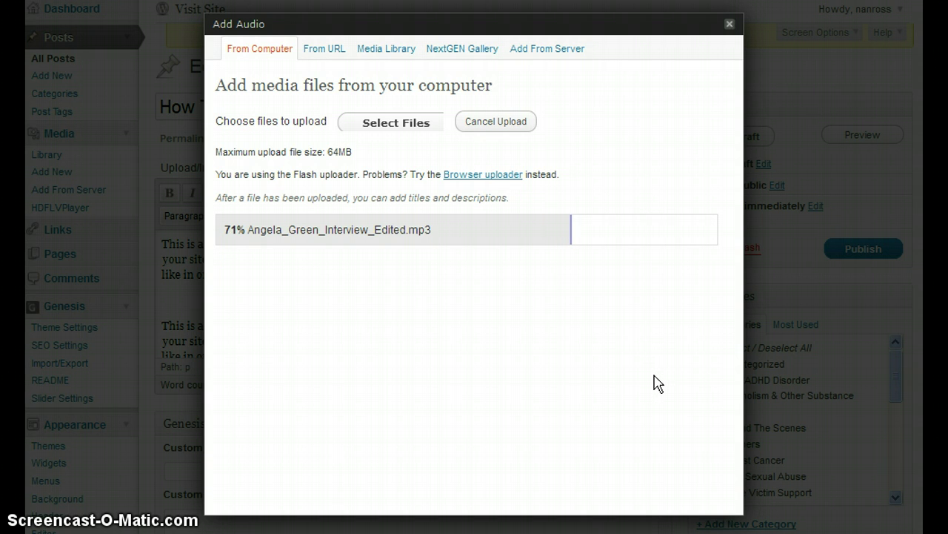
click(651, 372)
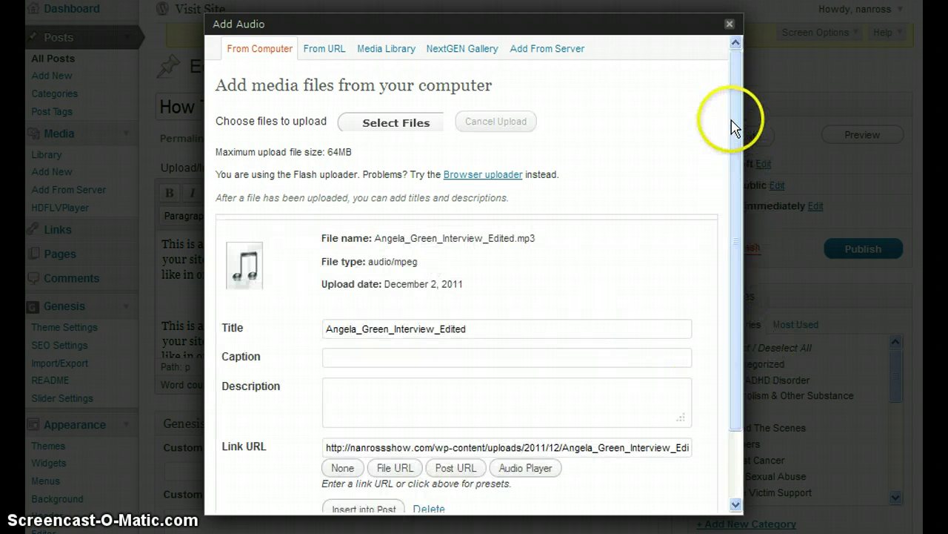
- Insert the interview MP3 into the post using the Audio Player link preset
drag(734, 100, 736, 195)
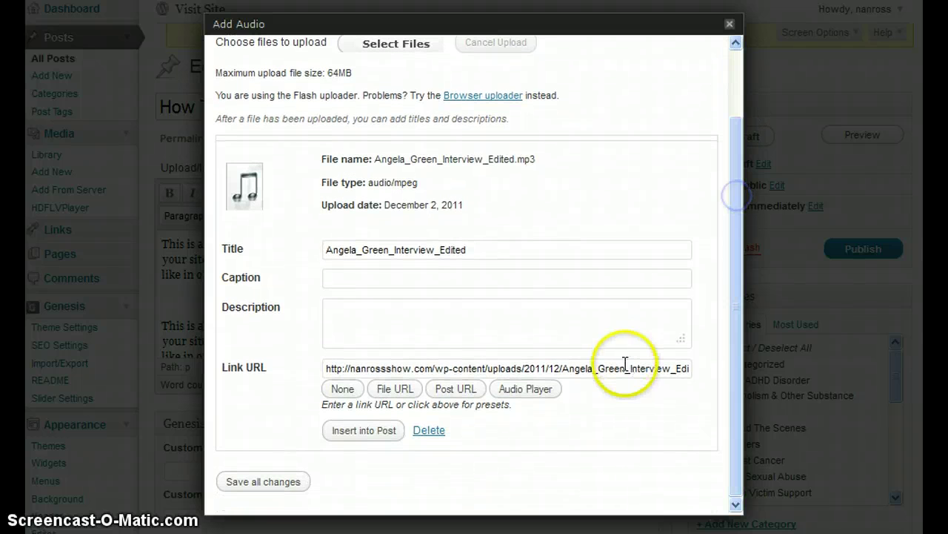
click(526, 390)
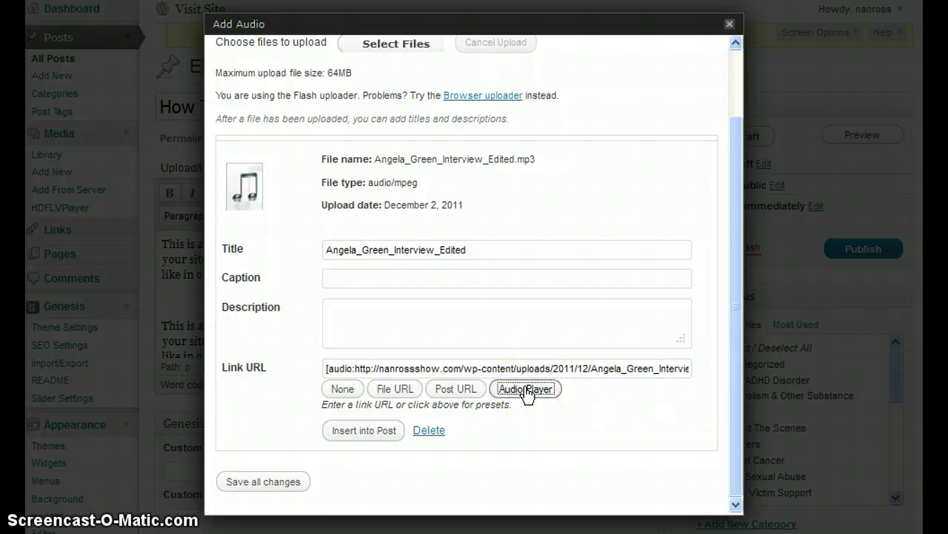
click(371, 432)
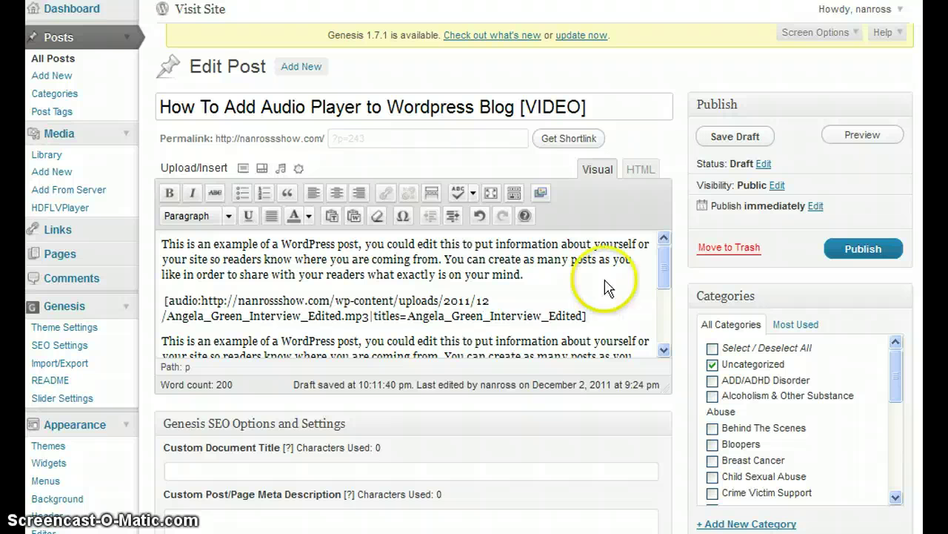
- Save the post with its new audio player shortcode as a draft
click(732, 138)
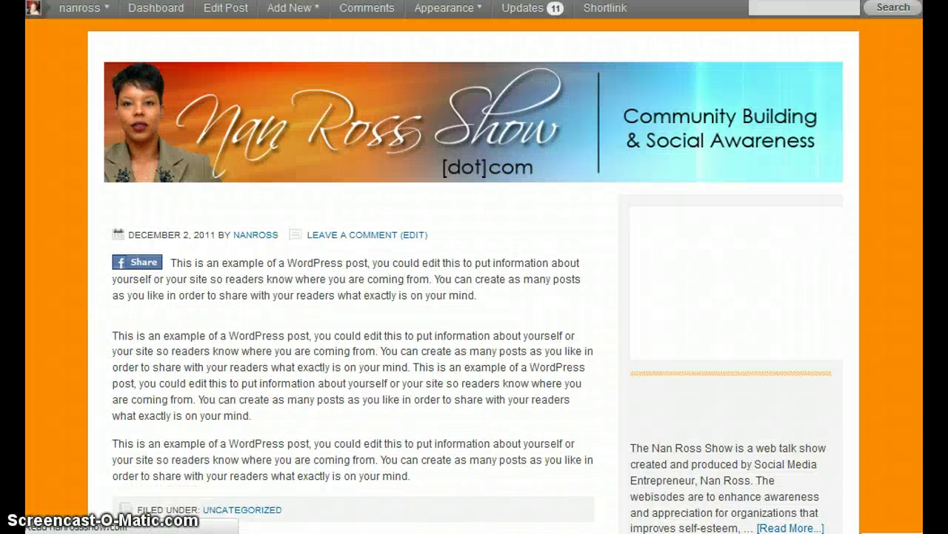
- Play the interview in the orange Audio Player on the draft preview, then pause it
scroll(317, 381, down, 3)
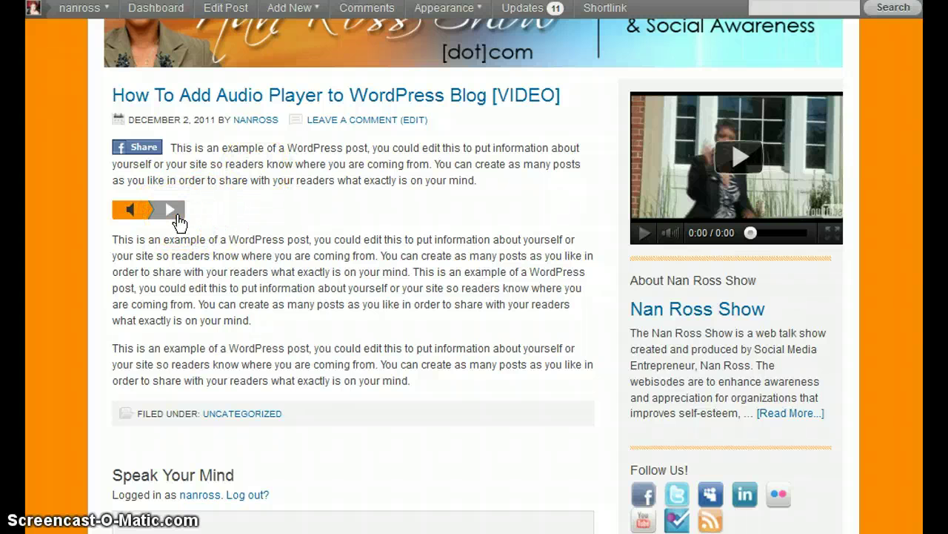
click(179, 221)
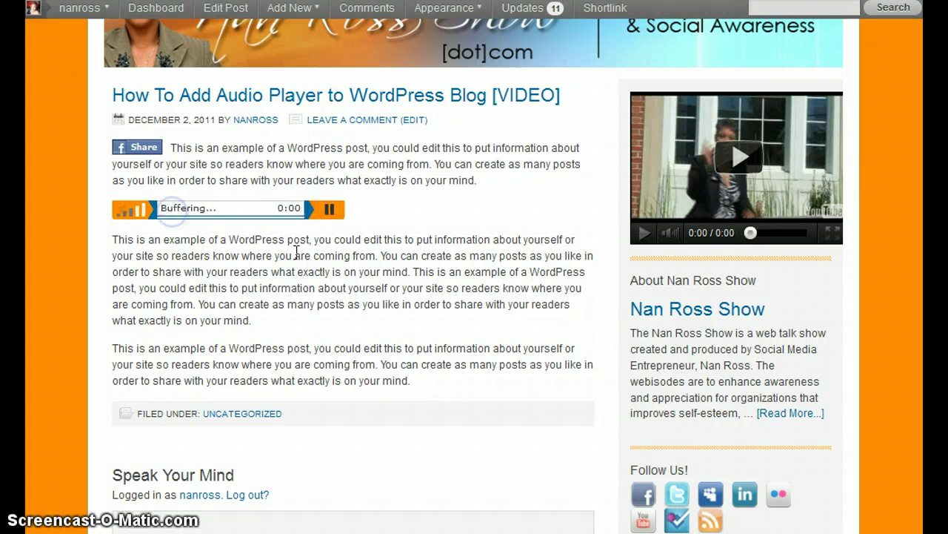
click(329, 213)
click(17, 53)
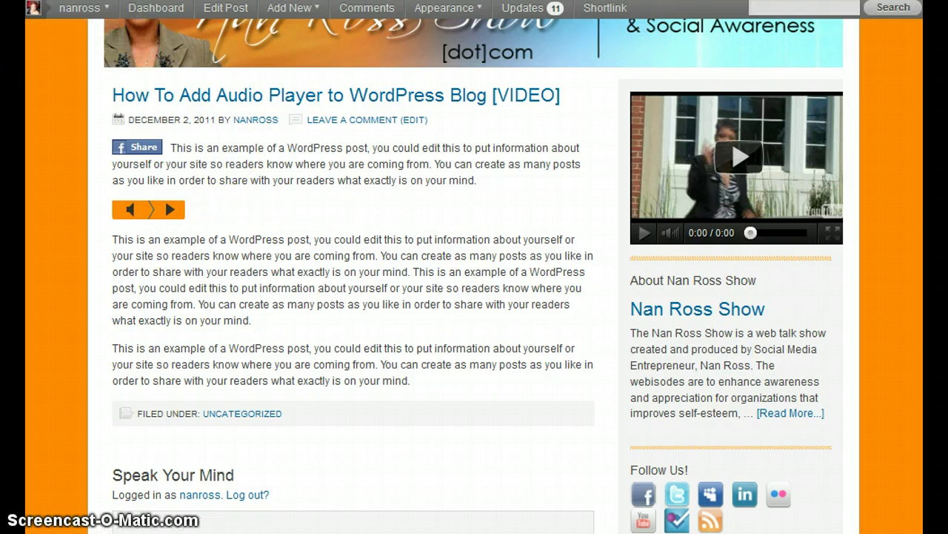